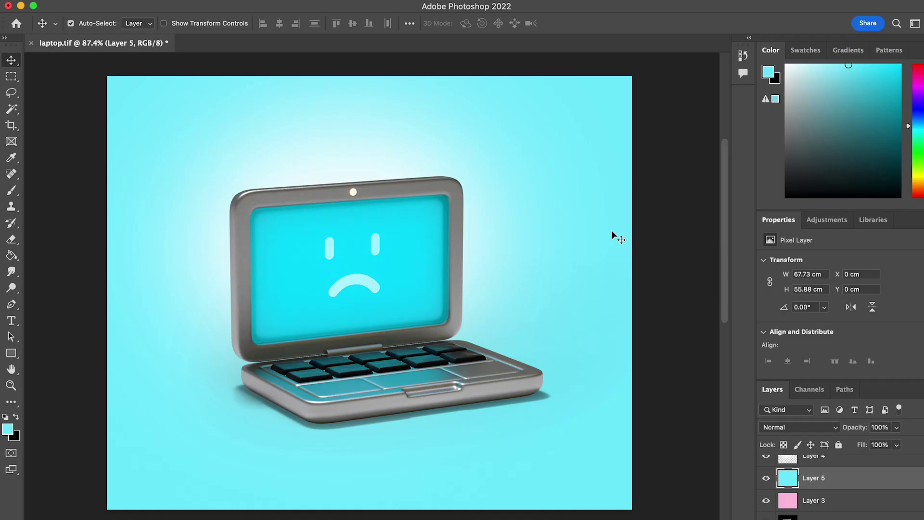
- Slide the cyan background layer left to reveal the pink, and move the laptop layer aside
left_click_drag(611, 237, 367, 231)
scroll(845, 480, "up", 5)
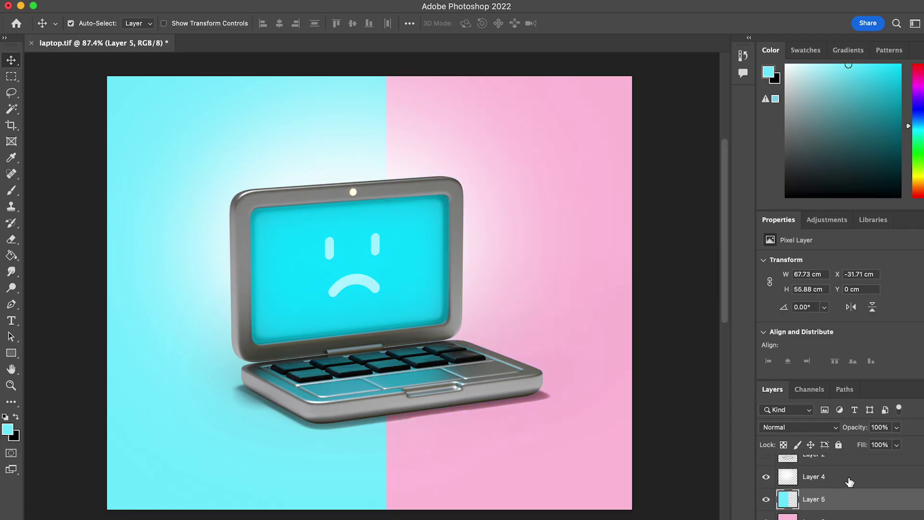
left_click(843, 471)
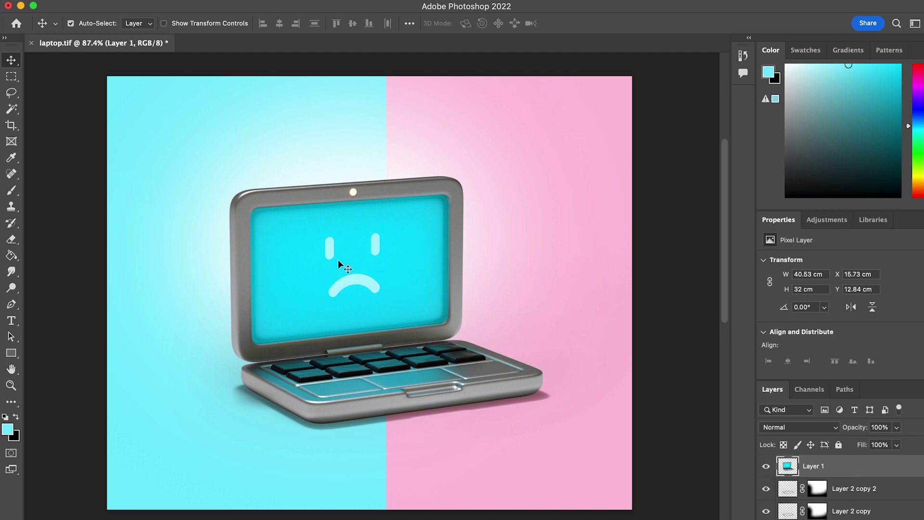
left_click_drag(338, 266, 627, 241)
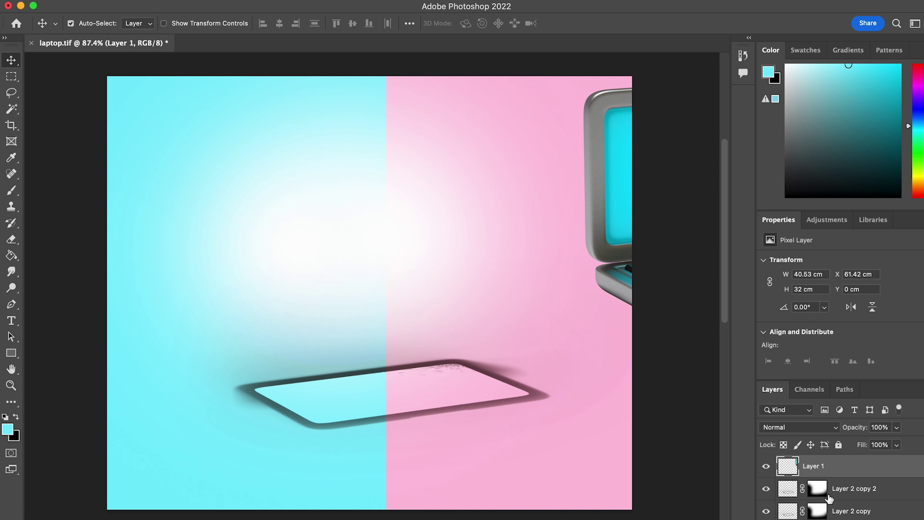
- Select both shadow layers and shift them up and to the right to inspect the shadow
left_click(794, 492)
left_click(794, 503, "shift")
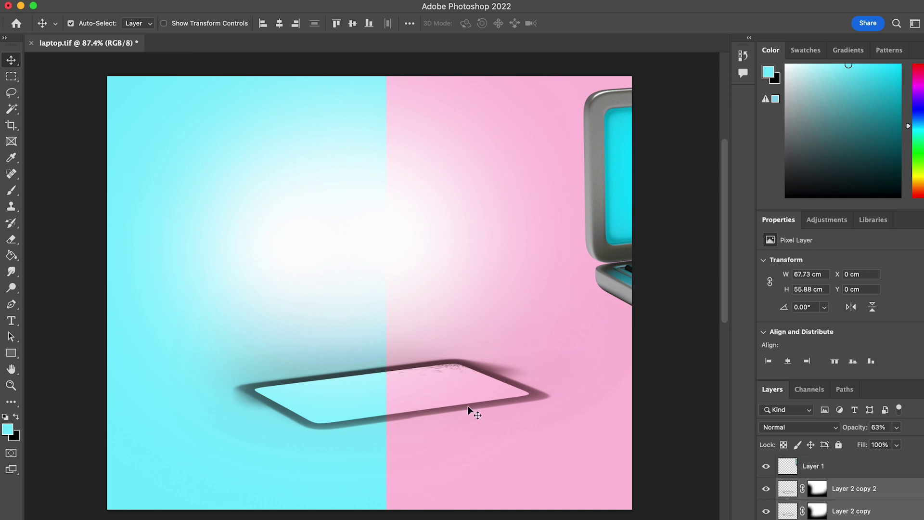
left_click_drag(469, 375, 557, 398)
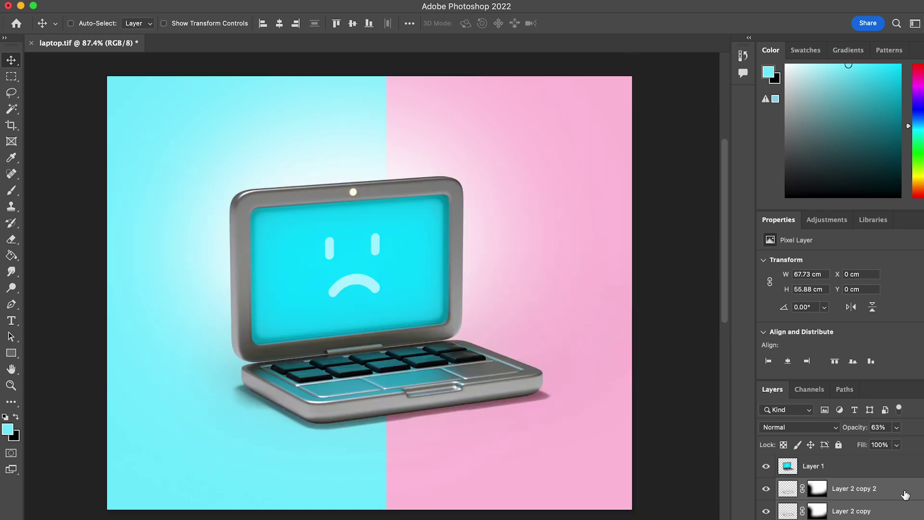
scroll(900, 495, "down", 3)
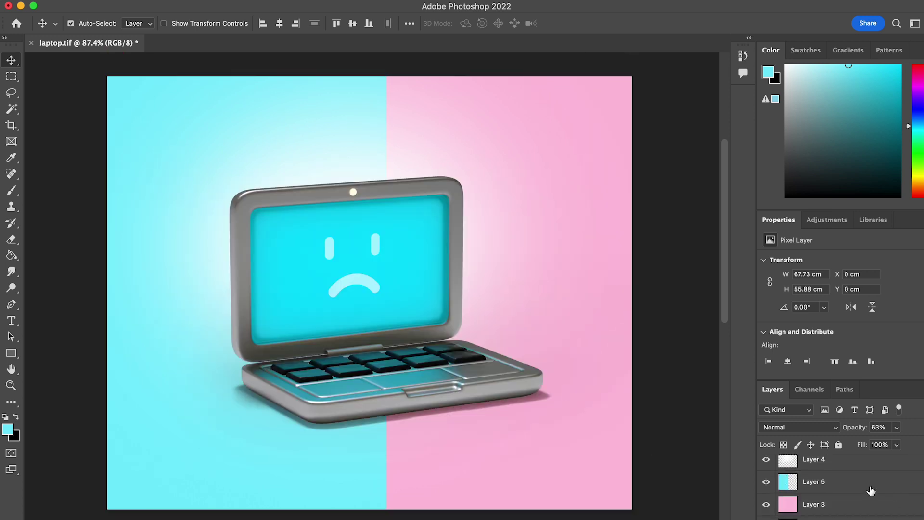
scroll(833, 502, "up", 2)
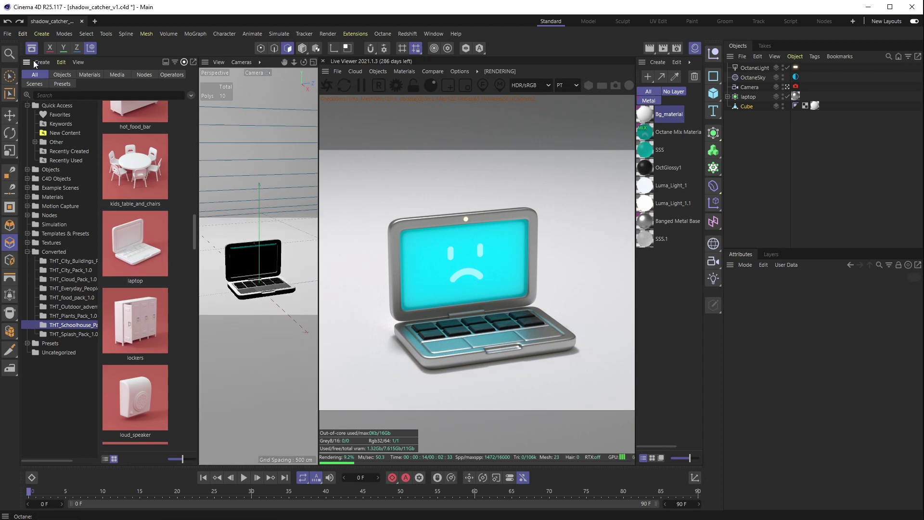
- Hide the asset library, widen the 3D viewport, and tilt the Perspective camera down onto the laptop
key("shift+F8")
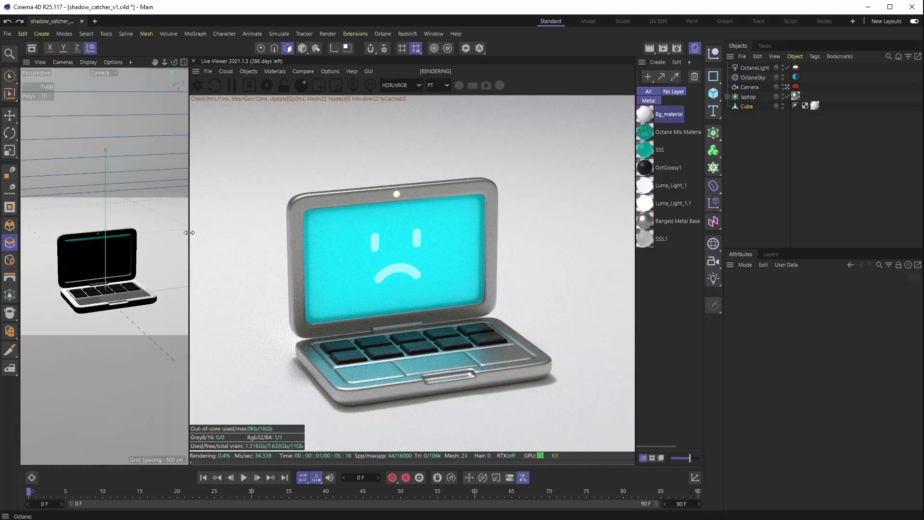
left_click_drag(189, 233, 319, 232)
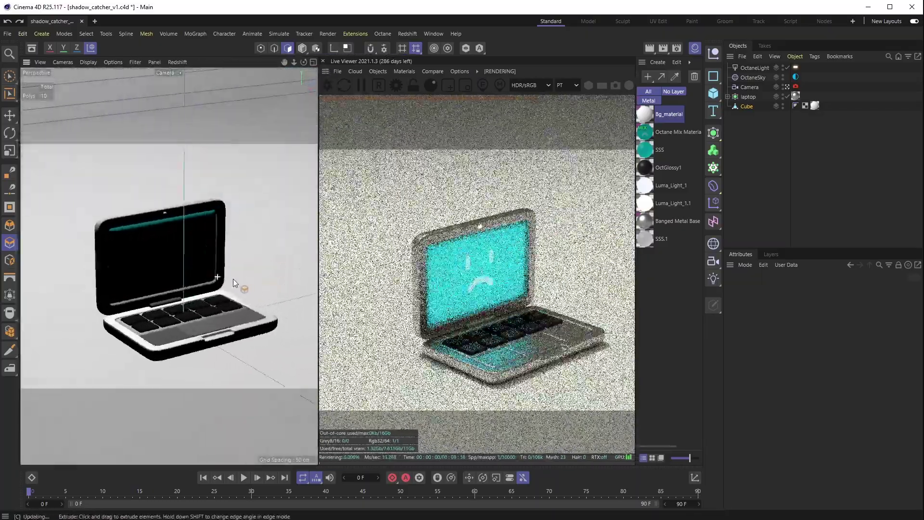
left_click_drag(233, 279, 229, 247, "alt")
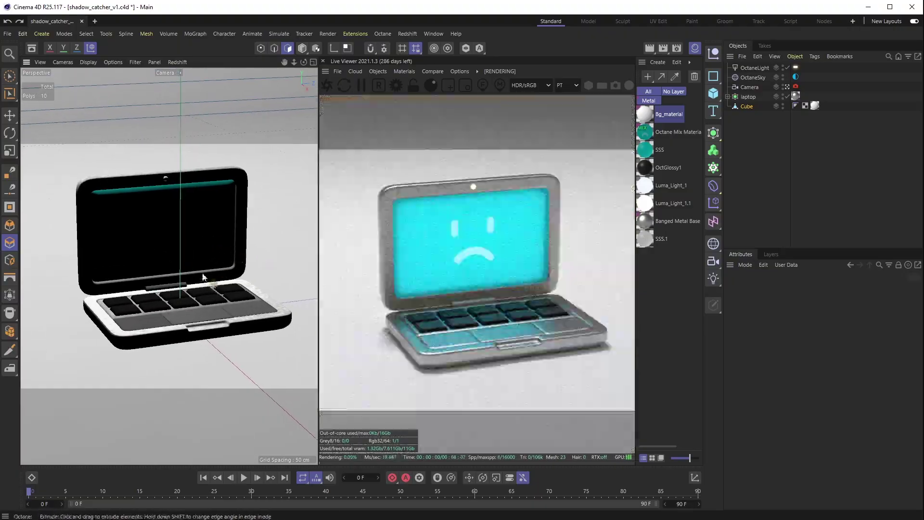
left_click_drag(202, 277, 223, 263, "alt")
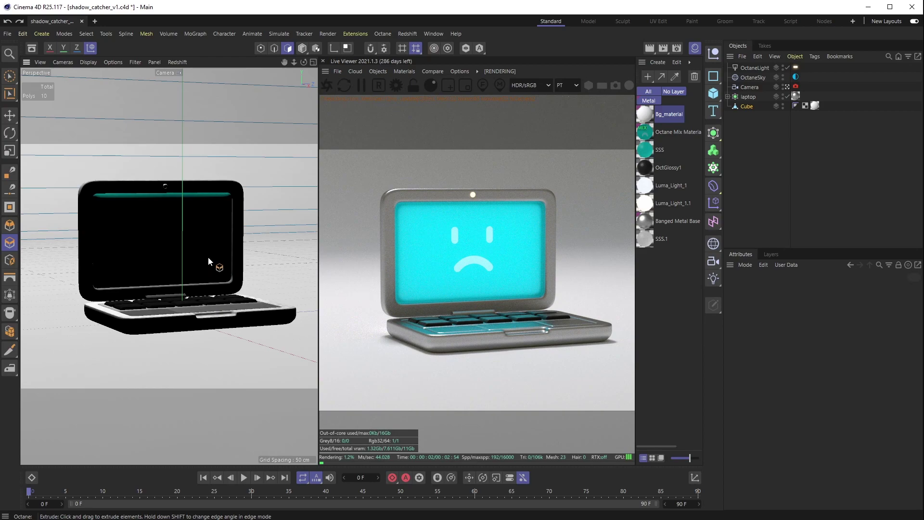
left_click_drag(223, 287, 233, 264, "alt")
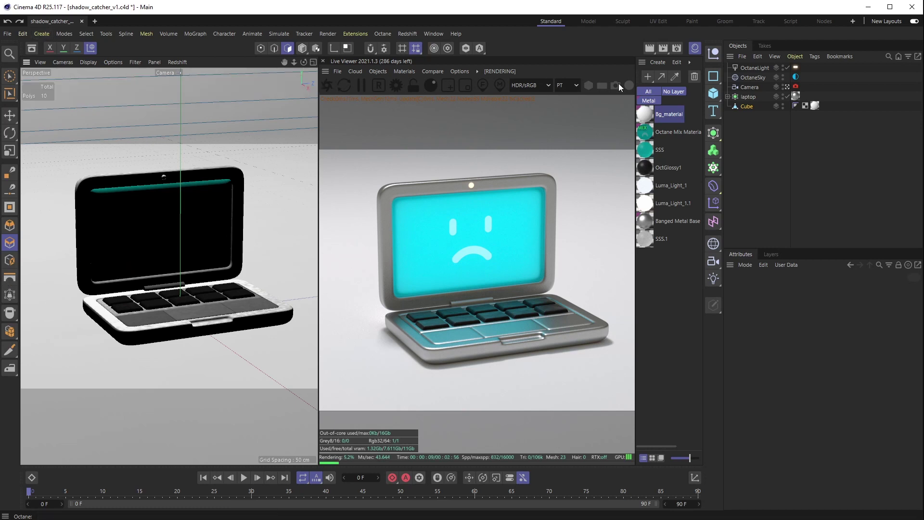
left_click(677, 49)
- Review the Octane Renderer page in Render Settings, then close the window
left_click_drag(745, 45, 358, 89)
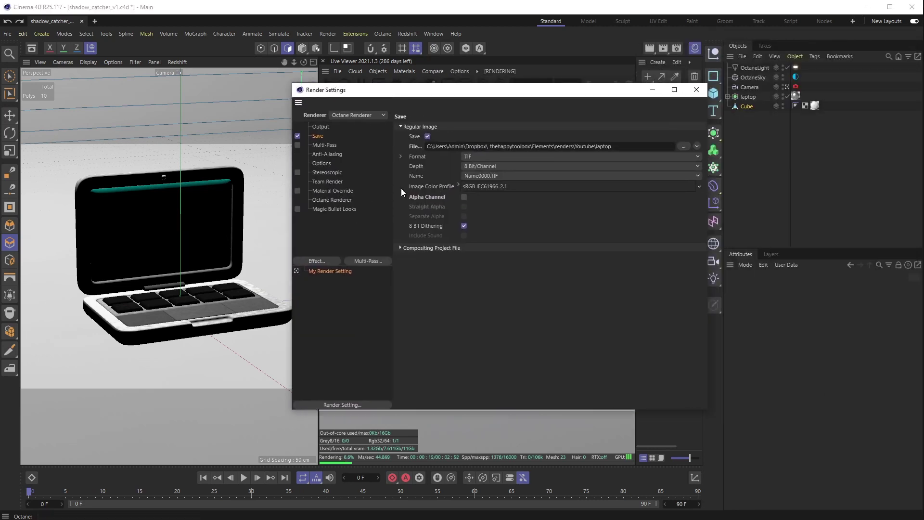
left_click(337, 199)
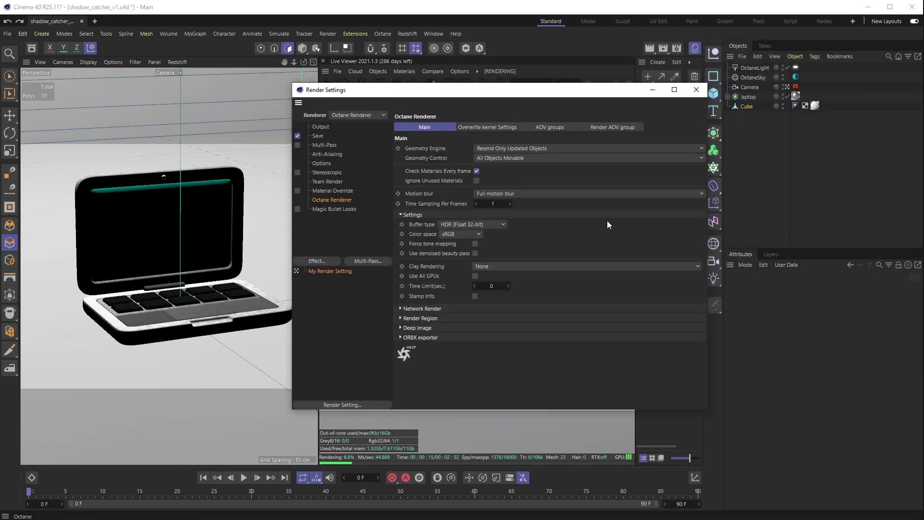
left_click(696, 90)
- Open Bg_material in a floating editor and enable Shadow catcher, toggling it off and on to compare
double_click(645, 113)
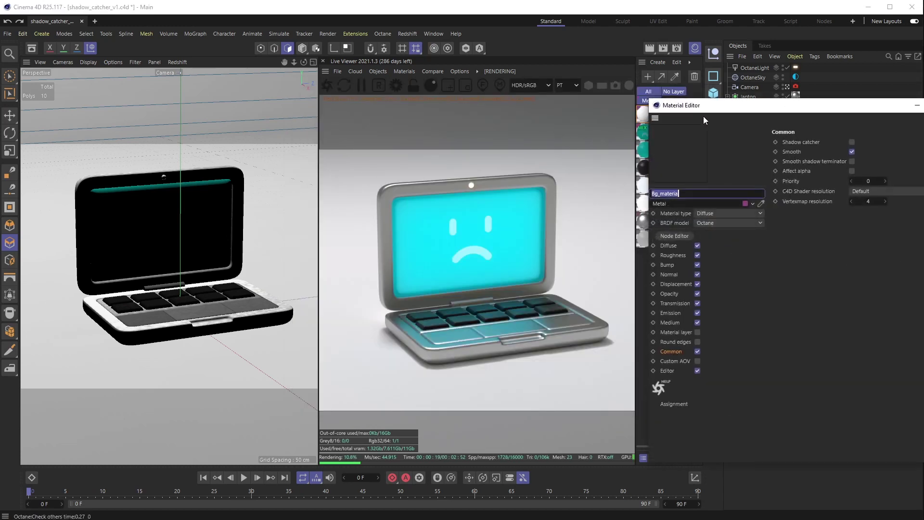
left_click_drag(703, 105, 296, 97)
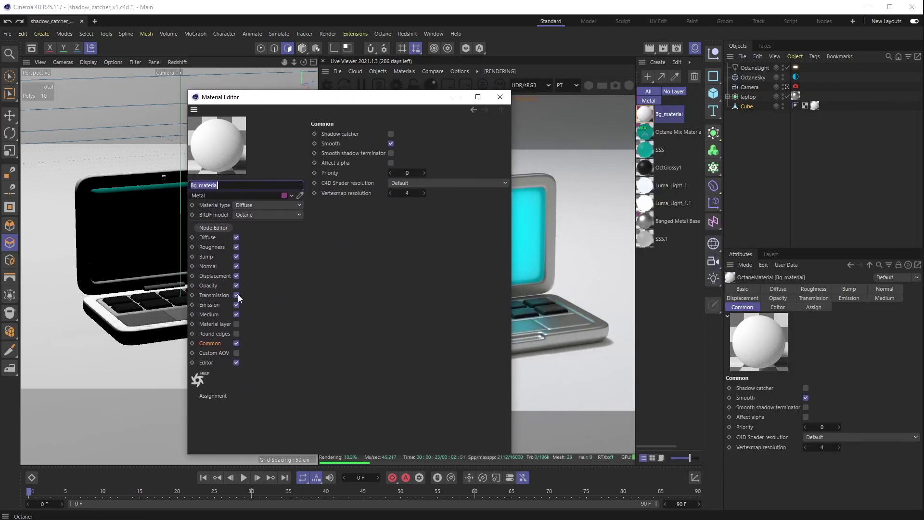
left_click(211, 344)
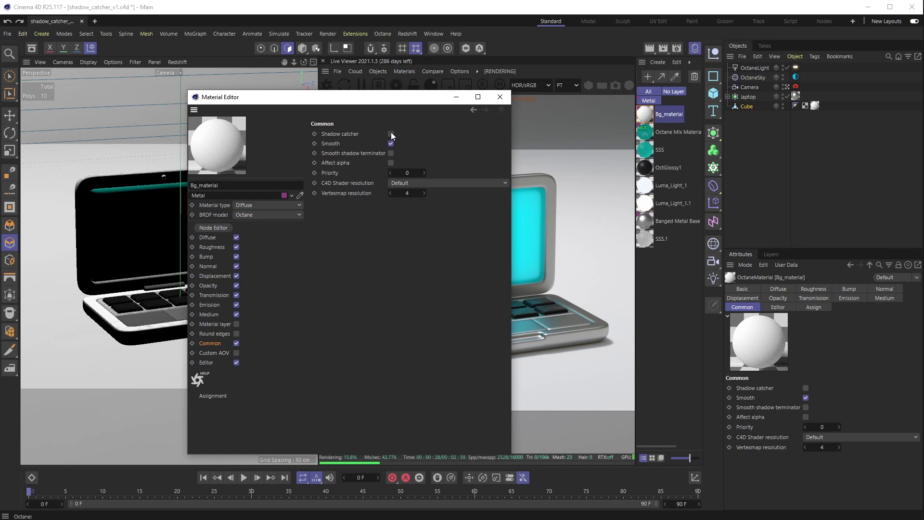
left_click_drag(374, 92, 145, 107)
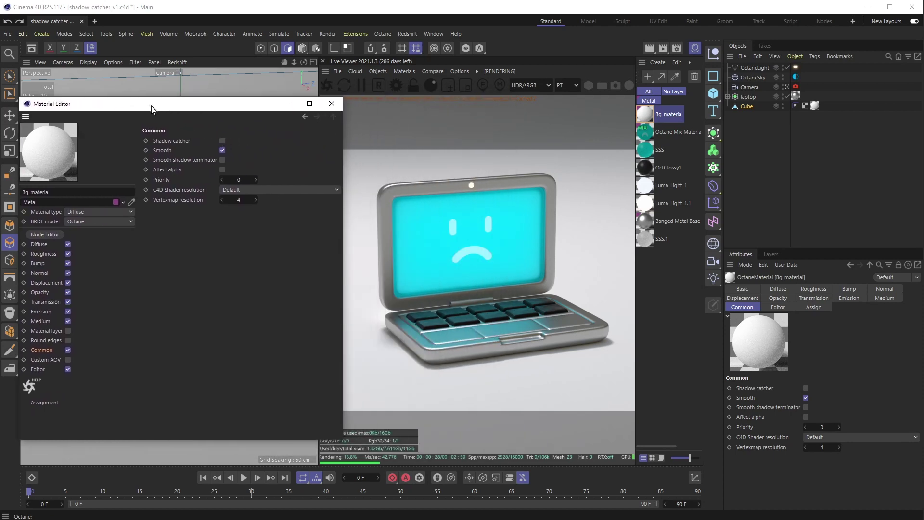
left_click(223, 142)
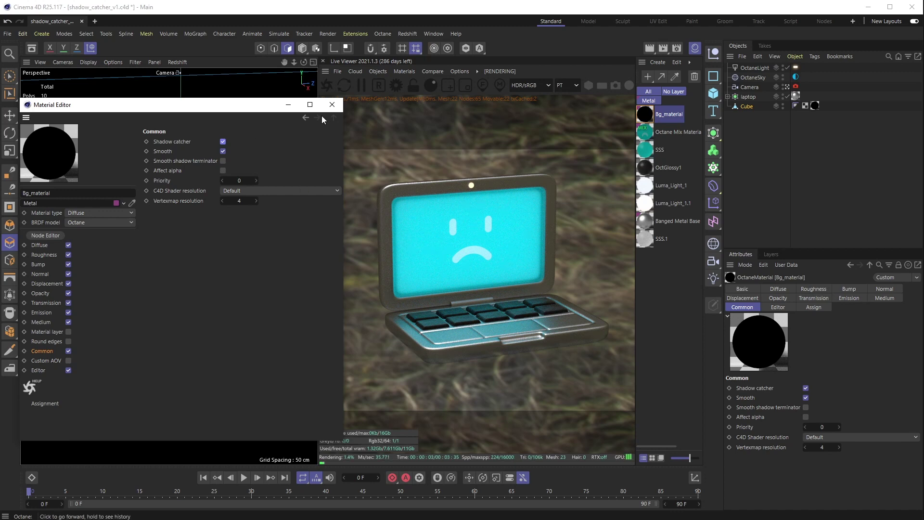
left_click(223, 142)
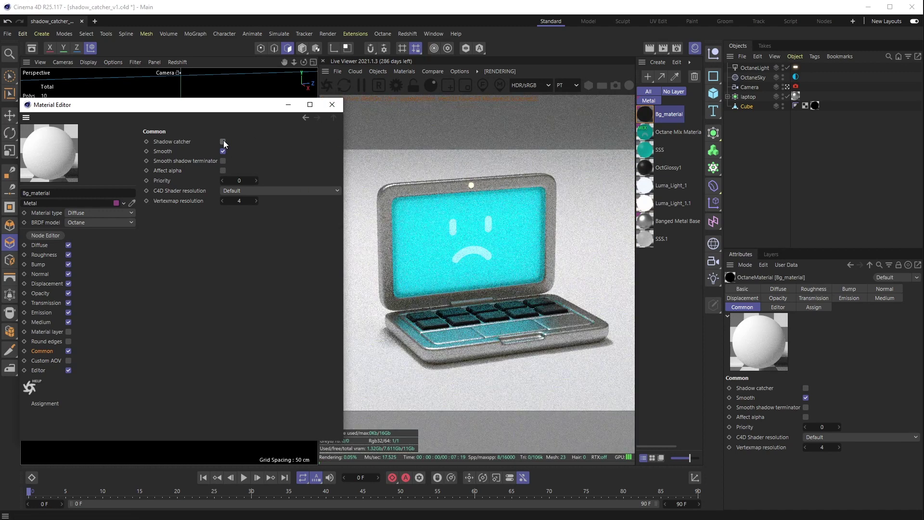
left_click(223, 143)
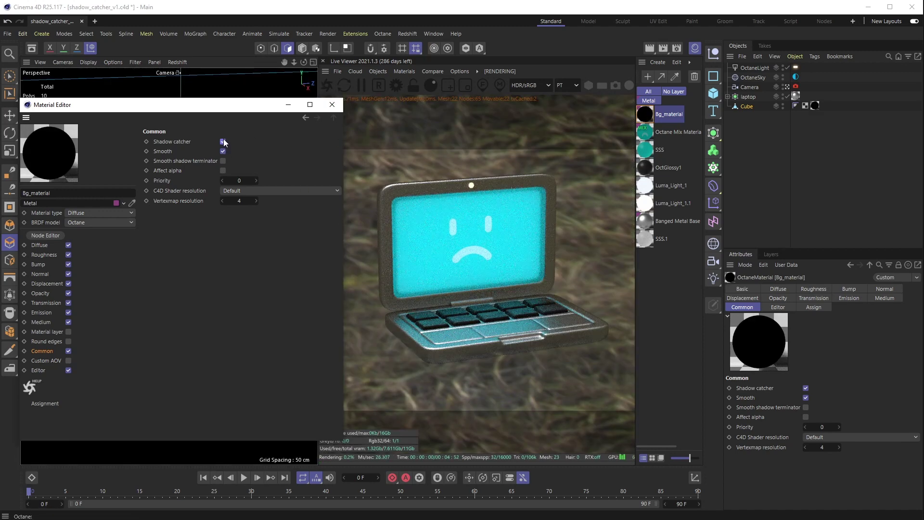
- Select all of the Cube's polygons and apply Mesh > Normals > Reverse Normals
left_click(332, 104)
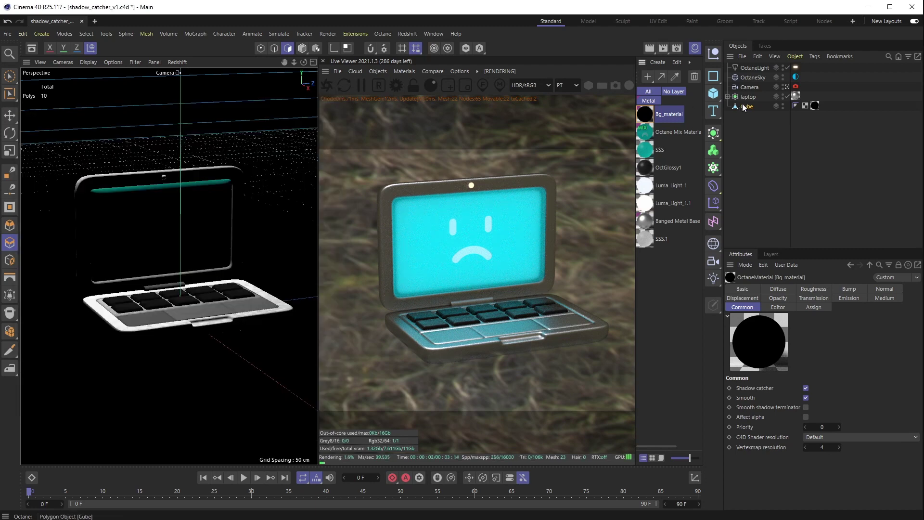
left_click(755, 105)
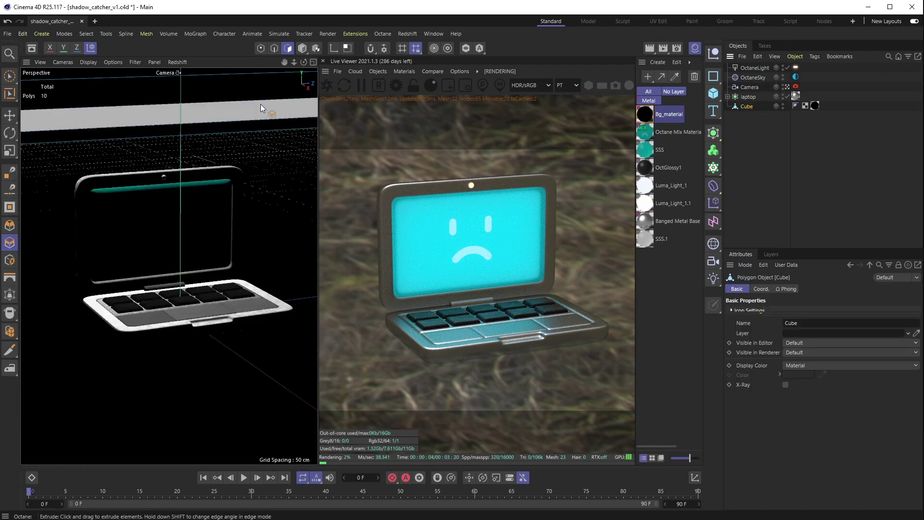
left_click(199, 189)
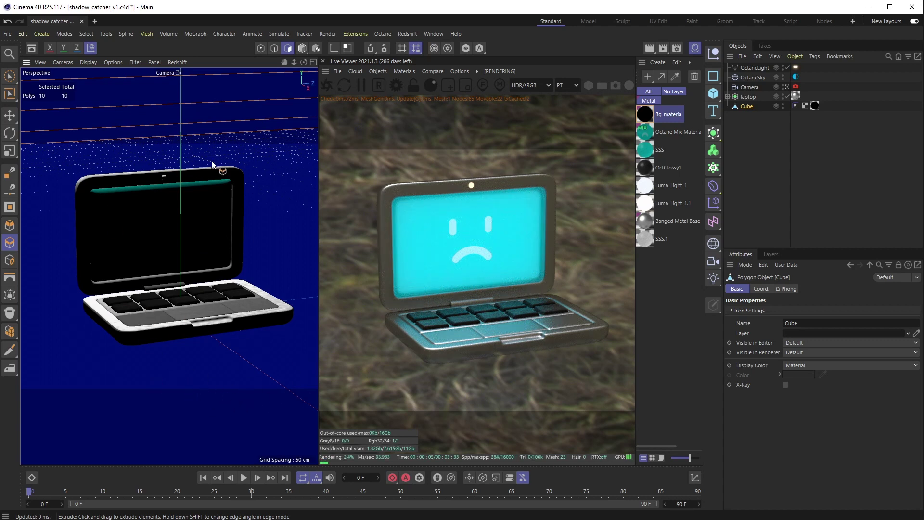
left_click(146, 33)
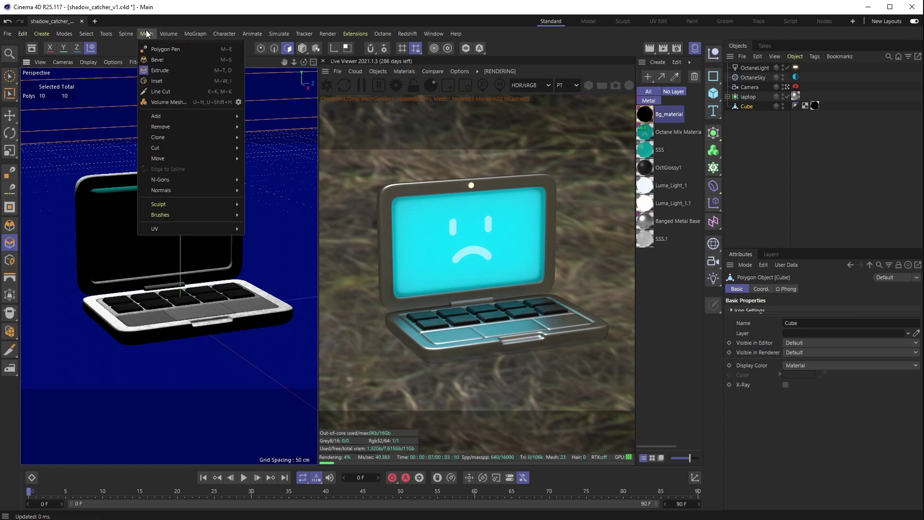
mouse_move(179, 189)
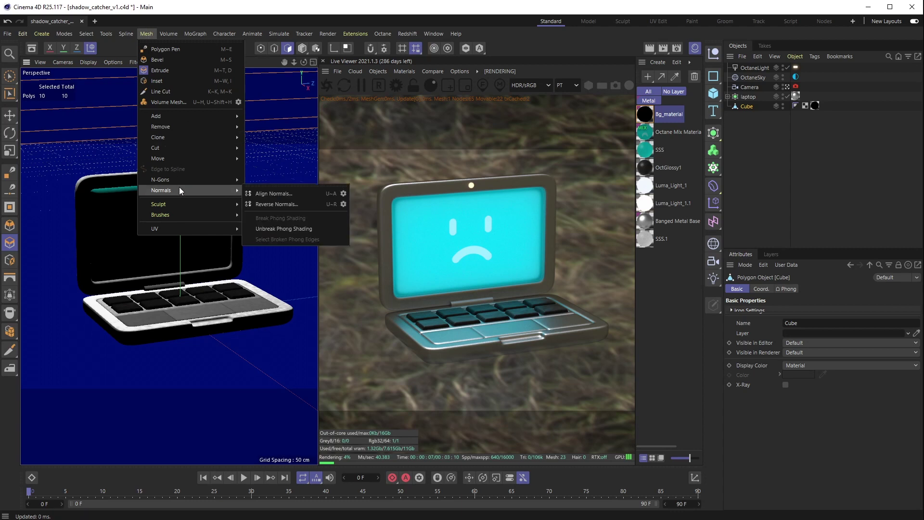
left_click(273, 205)
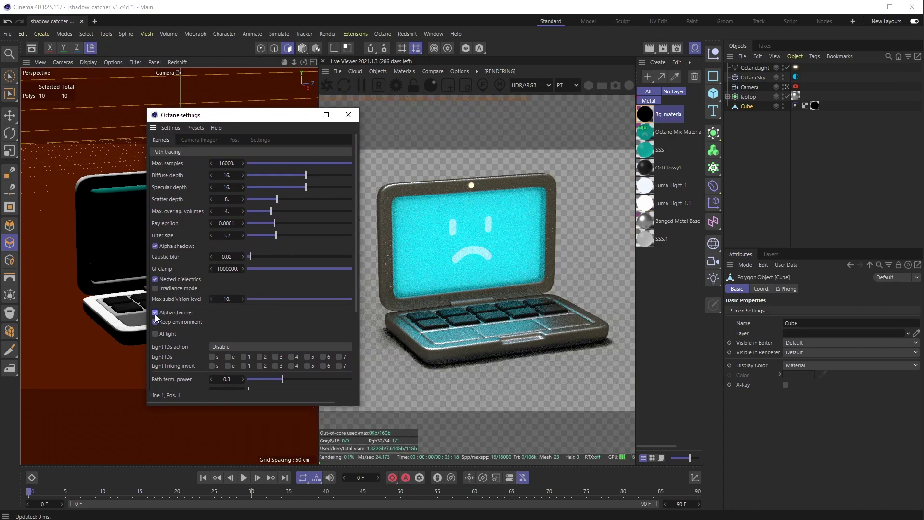
- Uncheck Keep environment in the Octane Kernels settings, then close the Octane Settings window
left_click_drag(274, 116, 218, 123)
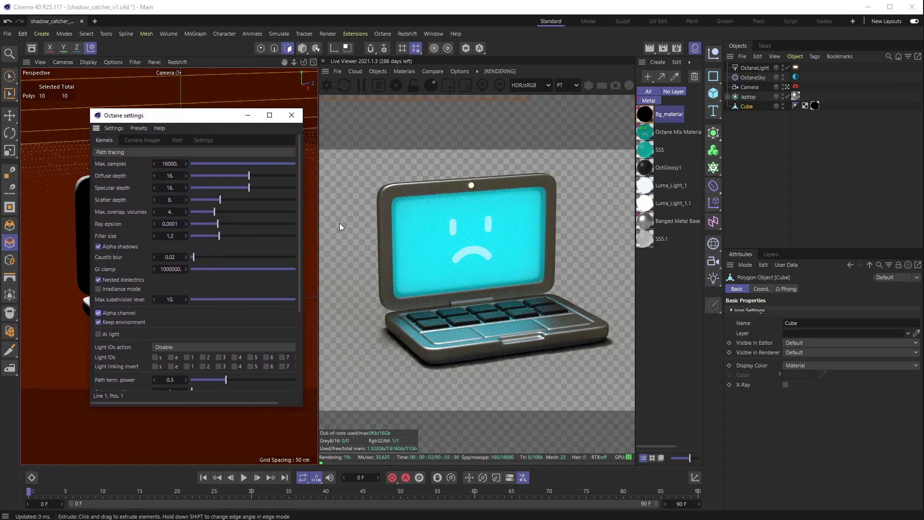
left_click(97, 322)
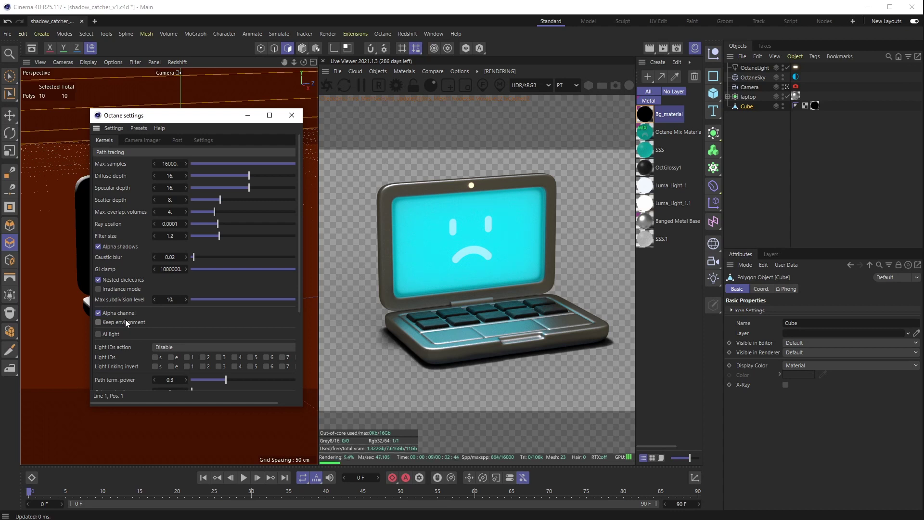
left_click(291, 116)
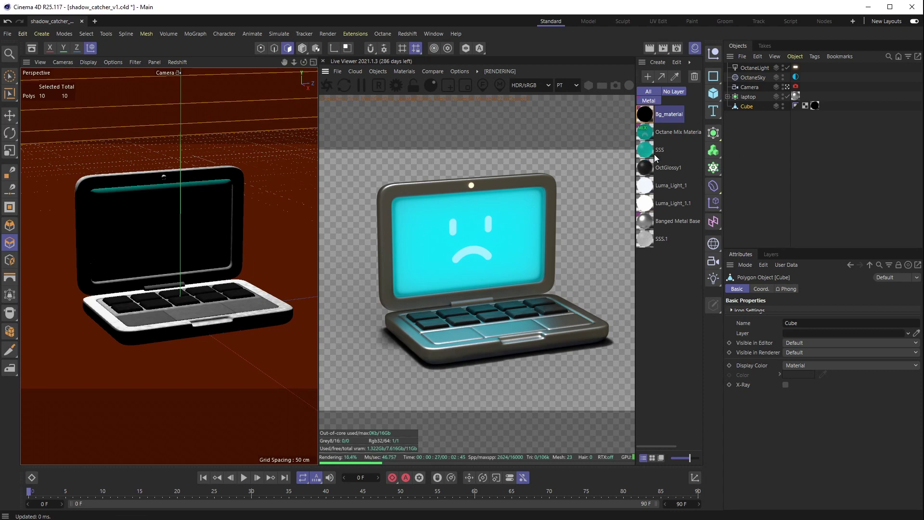
- Add an Octane ObjectTag to the laptop with Camera visibility unchecked, then reopen Render Settings
left_click(751, 97)
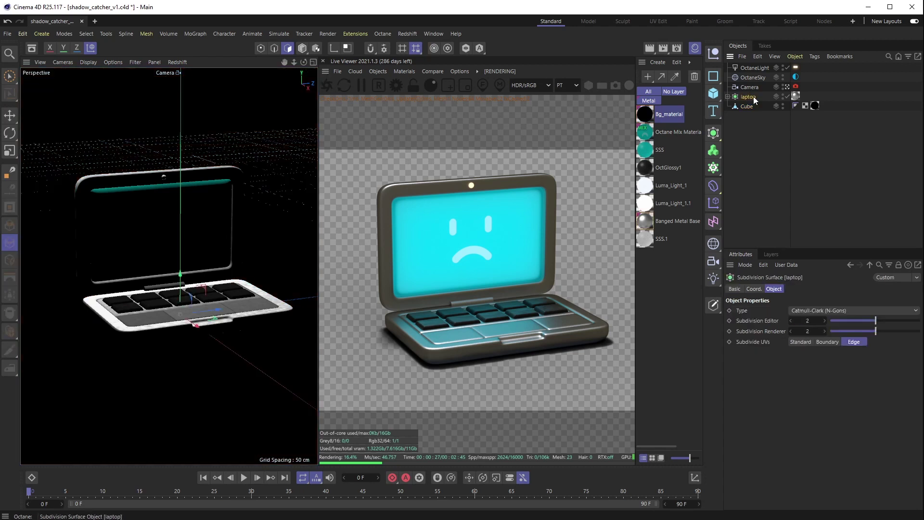
right_click(752, 96)
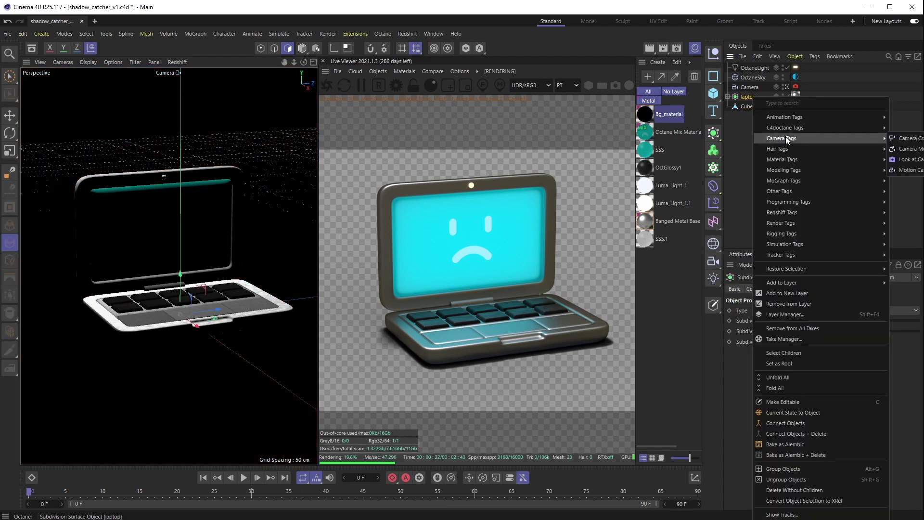
mouse_move(789, 130)
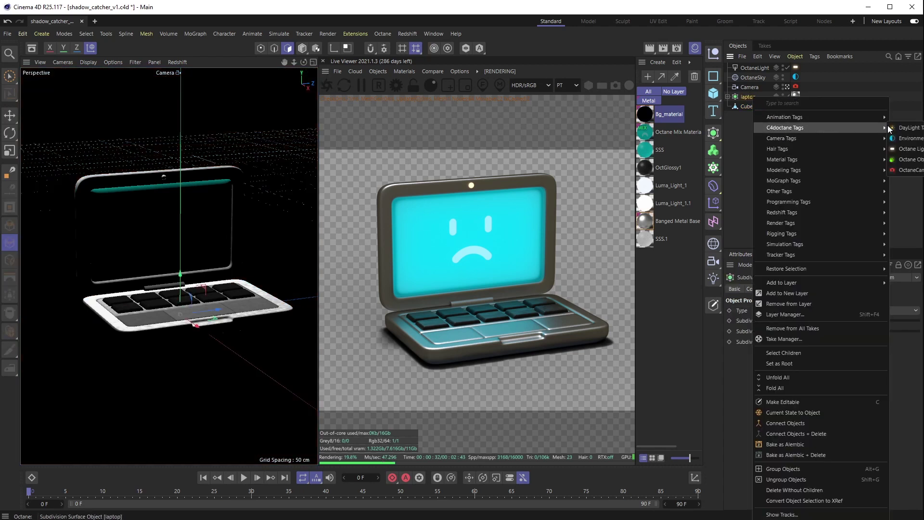
left_click(914, 159)
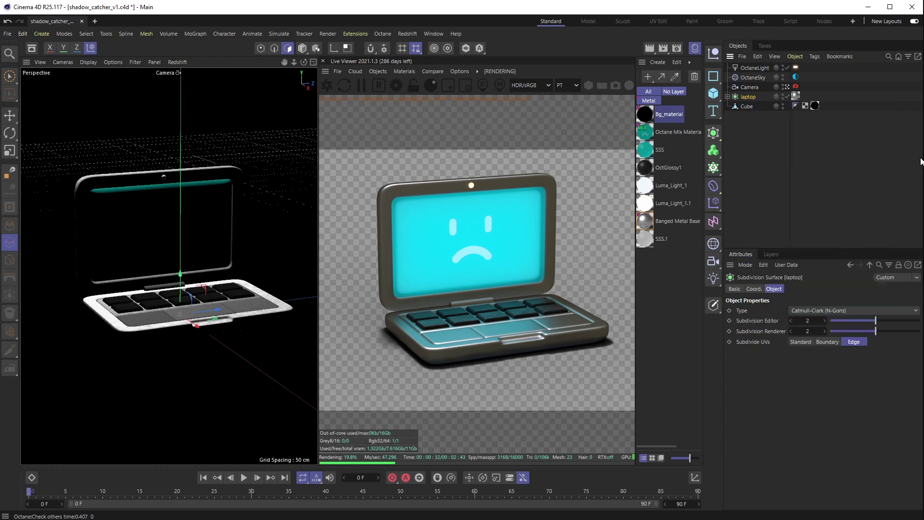
left_click(890, 288)
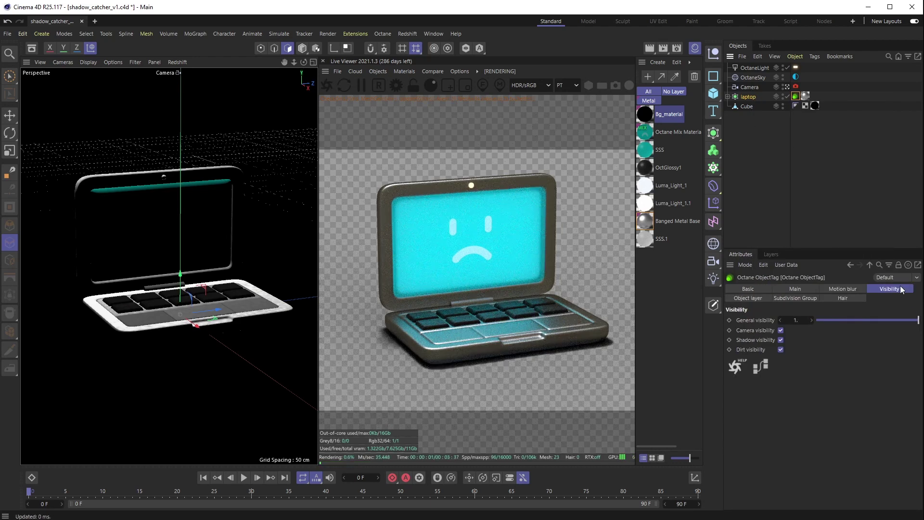
left_click(781, 330)
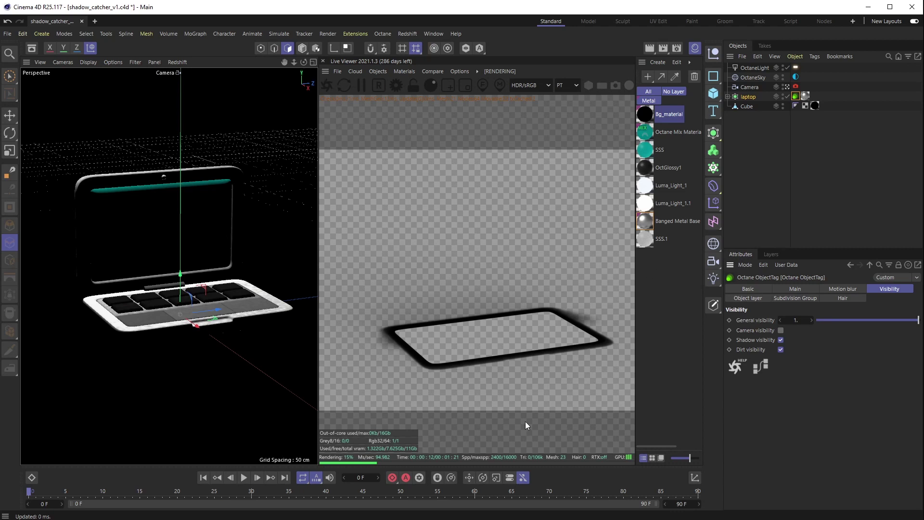
left_click(677, 48)
left_click_drag(722, 42, 303, 70)
- Enable Alpha Channel and Straight Alpha on the Save page, then render to the Picture Viewer
left_click(291, 117)
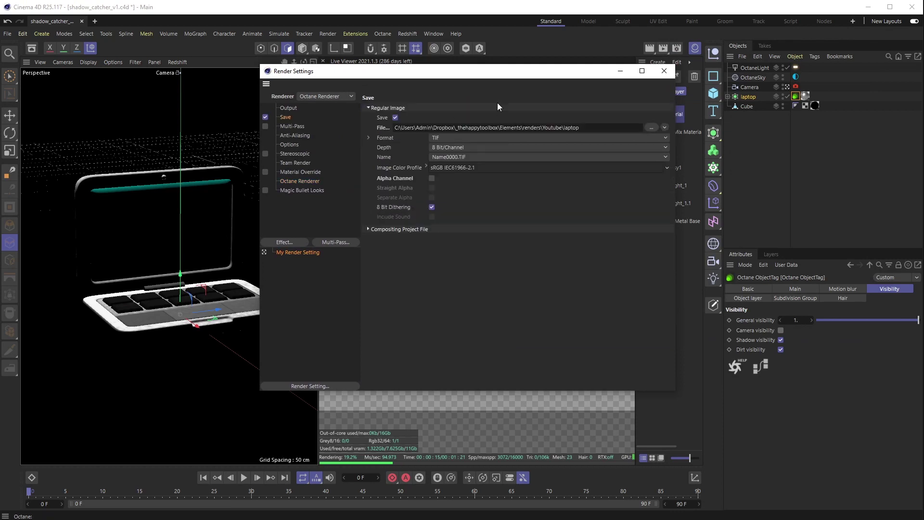
left_click(432, 178)
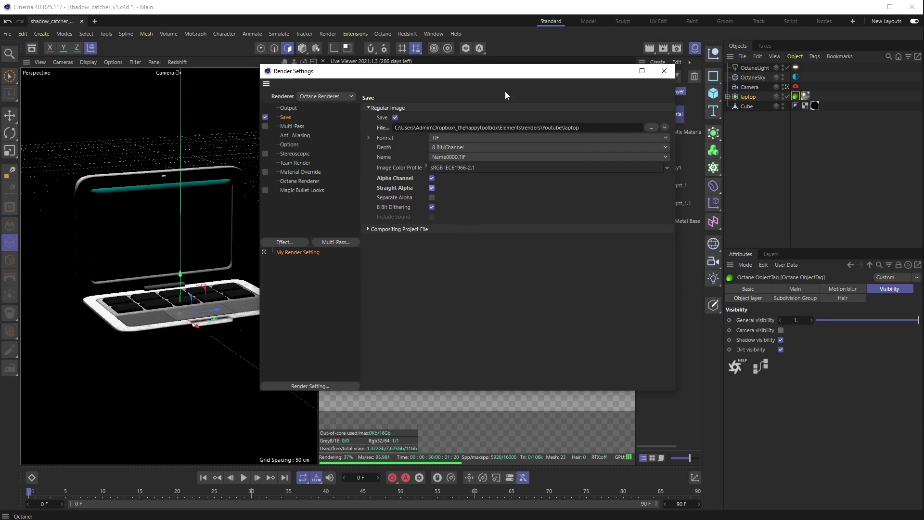
left_click(664, 71)
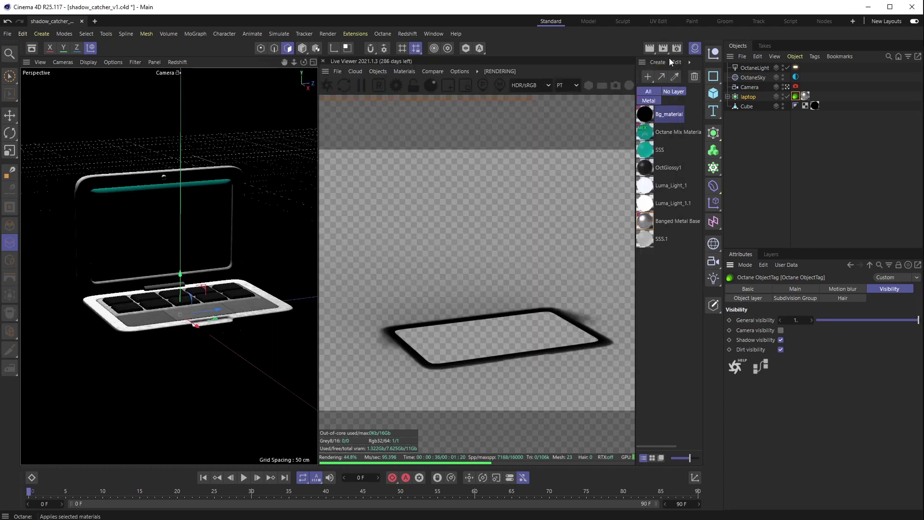
left_click(663, 48)
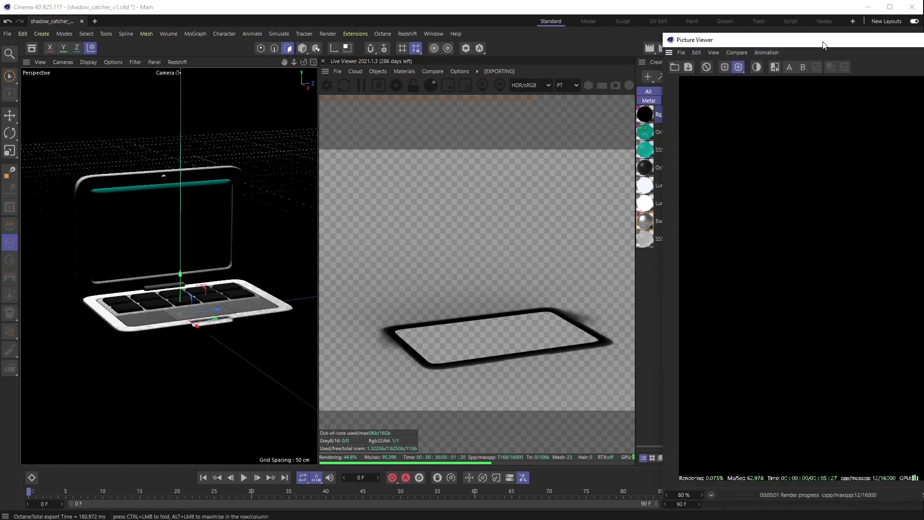
- Enlarge the Picture Viewer and show the render's Alpha layer in Single-Pass mode, then reselect the laptop
left_click_drag(822, 42, 230, 58)
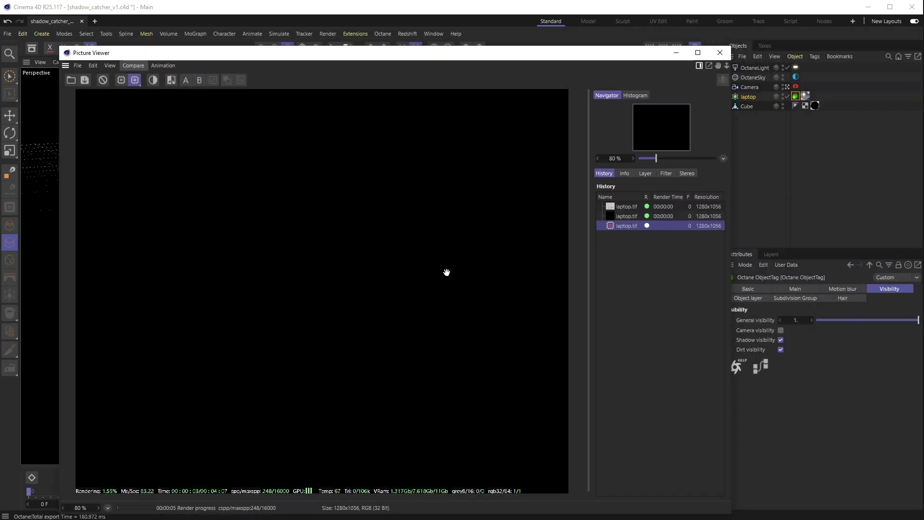
left_click(645, 173)
left_click(635, 241)
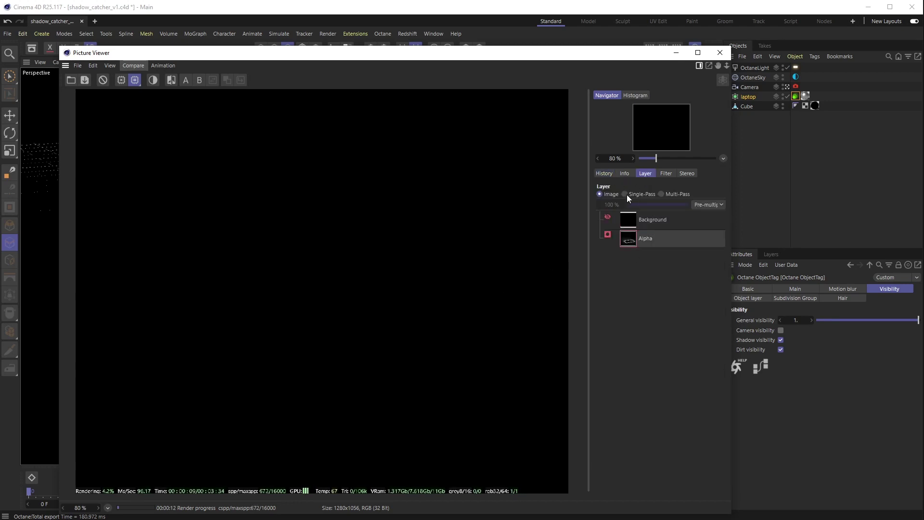
left_click(626, 194)
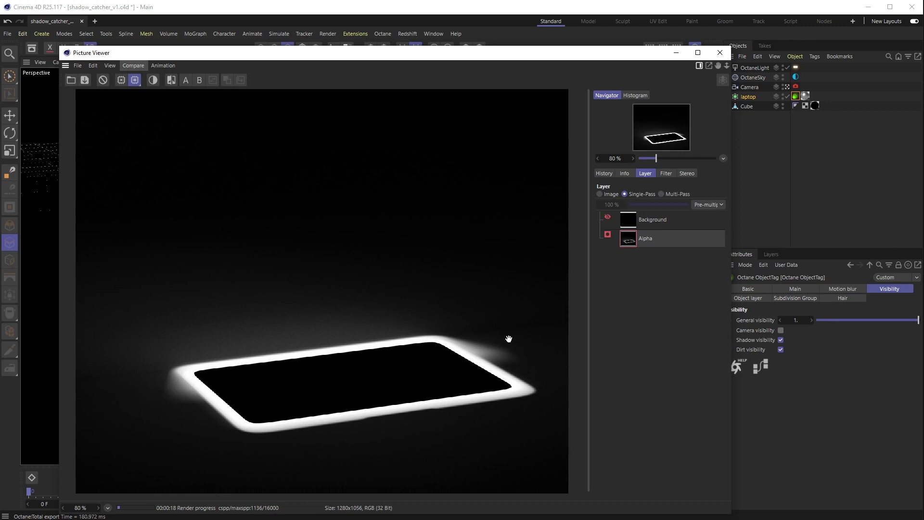
left_click(749, 96)
left_click(748, 97)
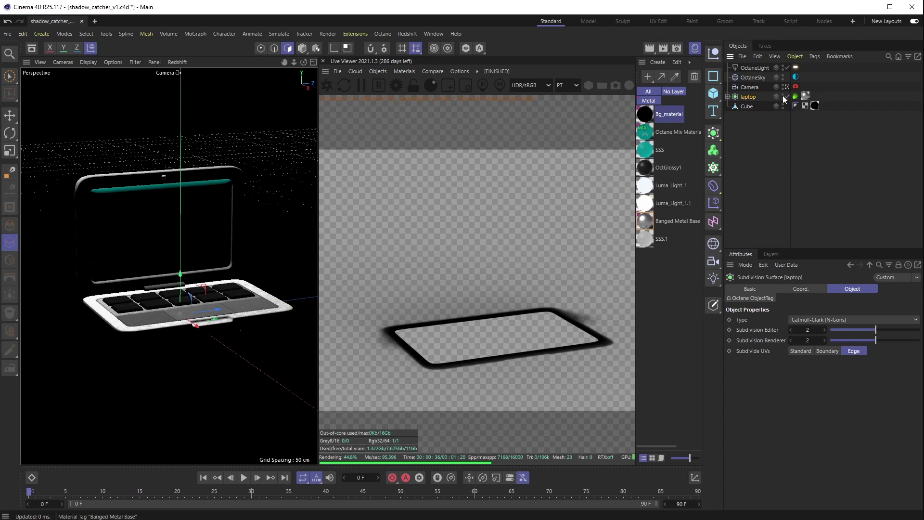
- Uncheck Shadow catcher on Bg_material and drag the laptop's Octane ObjectTag onto the Cube
left_click(647, 117)
double_click(647, 117)
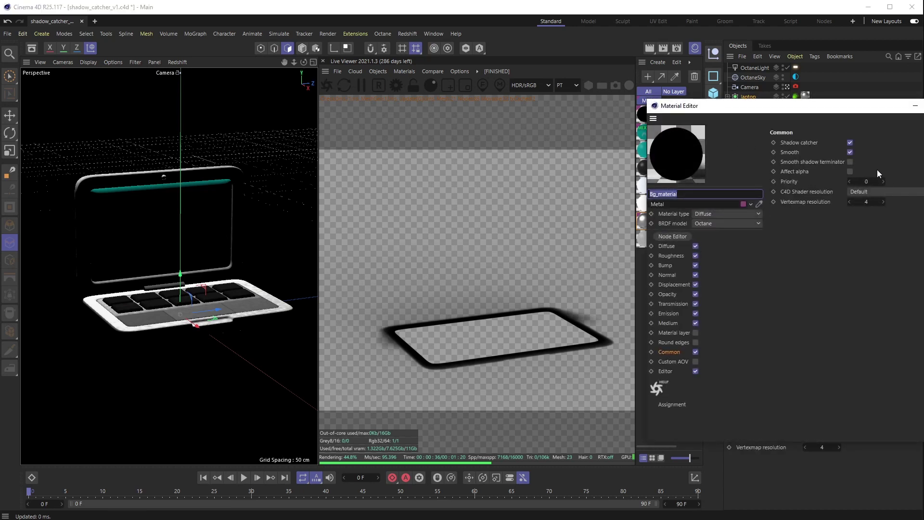
left_click(849, 143)
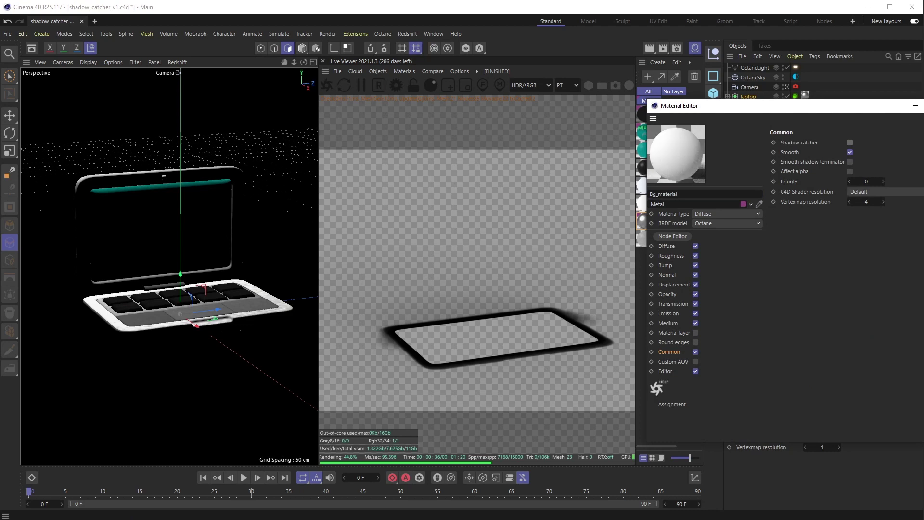
left_click(797, 98)
left_click(796, 97)
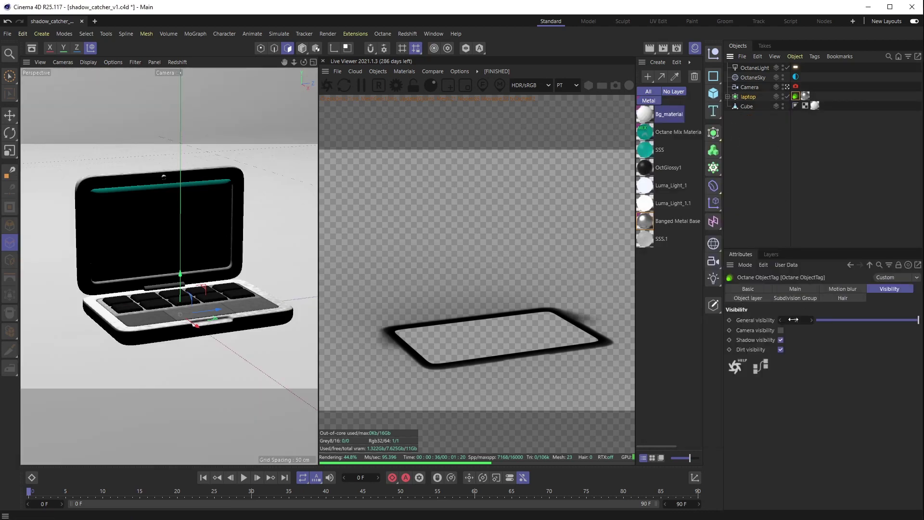
mouse_move(795, 98)
left_mouse_down()
mouse_move(771, 113)
mouse_move(763, 107)
left_mouse_up()
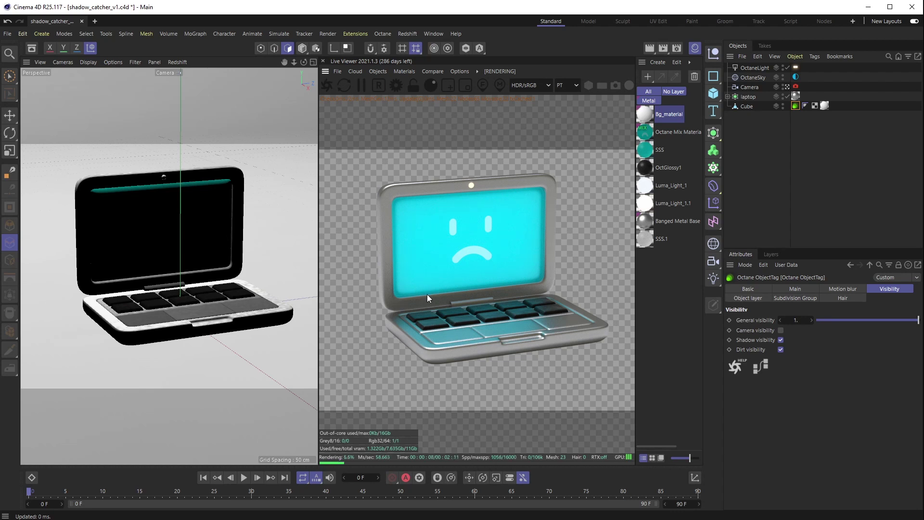
- Append _bc to the output file path to make it laptop_bc, then render the laptop pass to the Picture Viewer
left_click(675, 50)
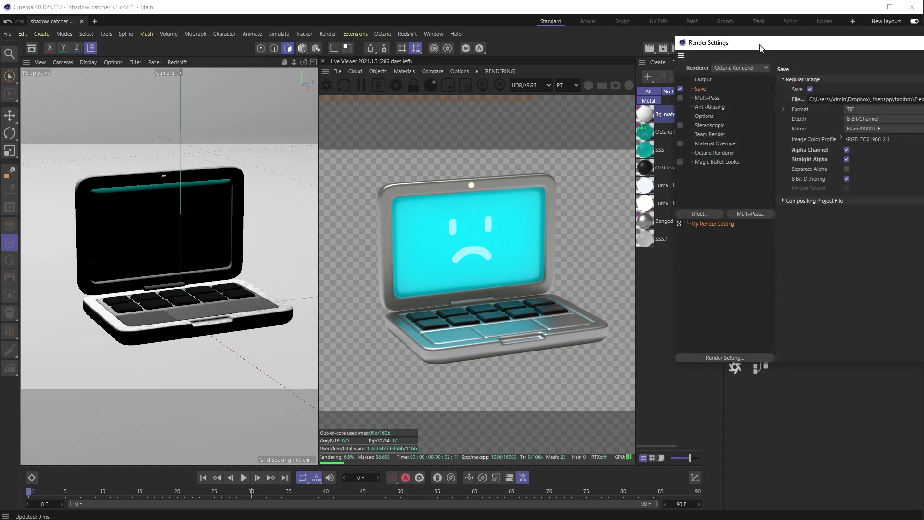
left_click_drag(788, 41, 150, 78)
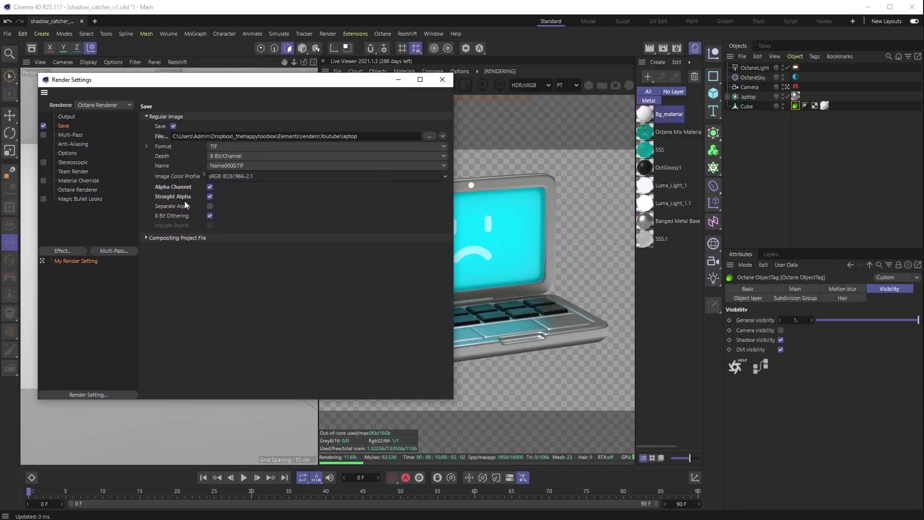
left_click(369, 136)
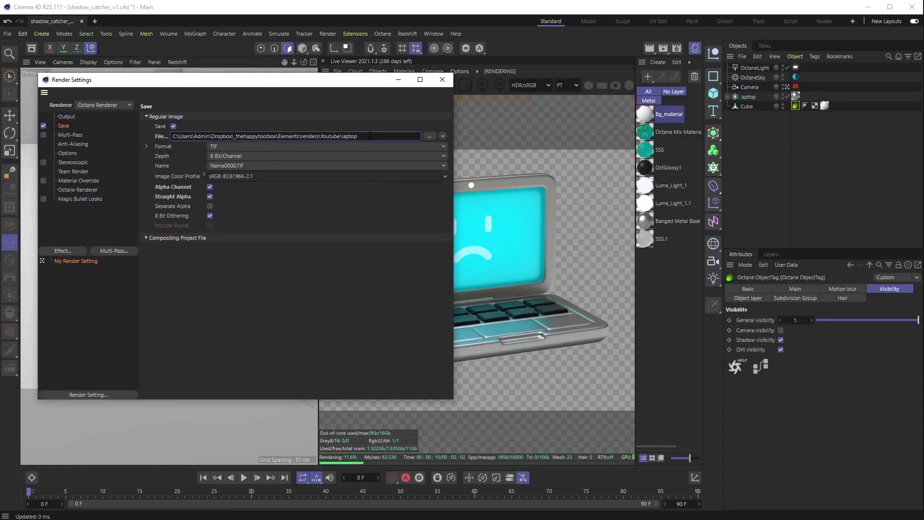
type("_bc")
key("Return")
left_click(443, 79)
left_click(663, 47)
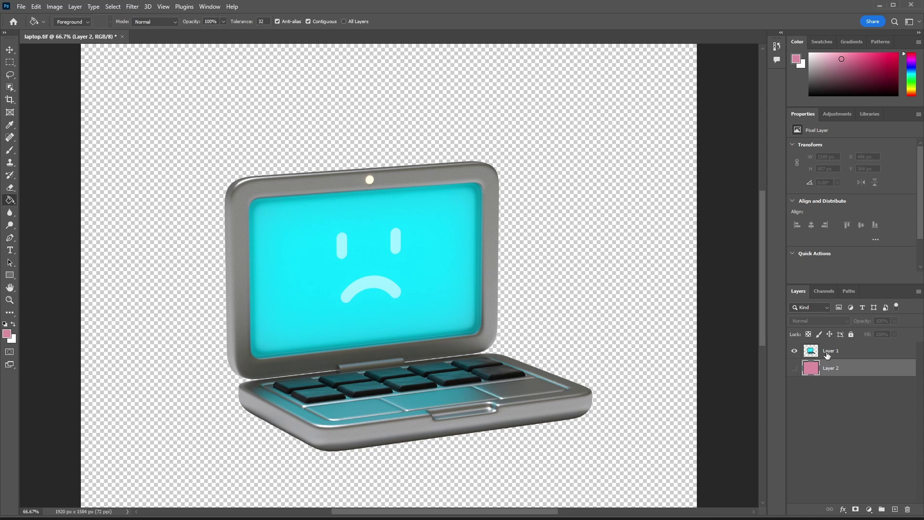
- Reveal the pink background and apply a 1-pixel Defringe to the laptop layer, Layer 1
left_click(795, 368)
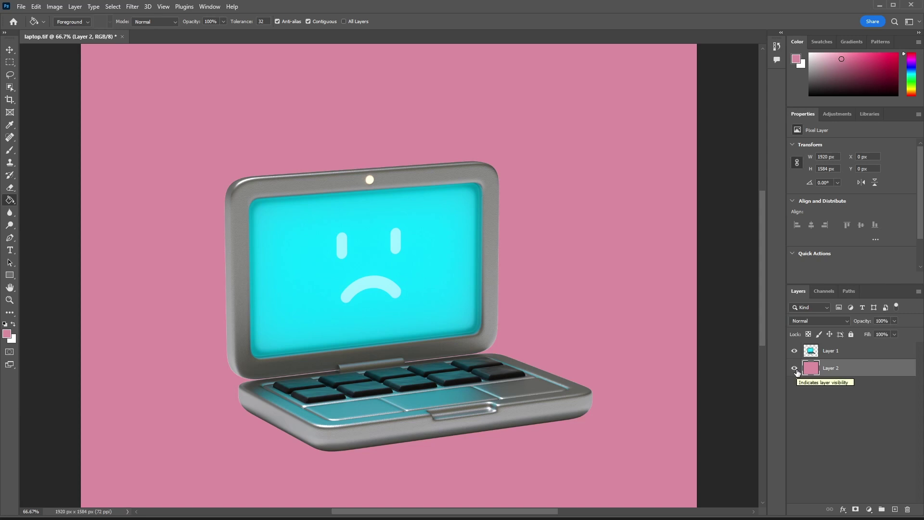
left_click(910, 347)
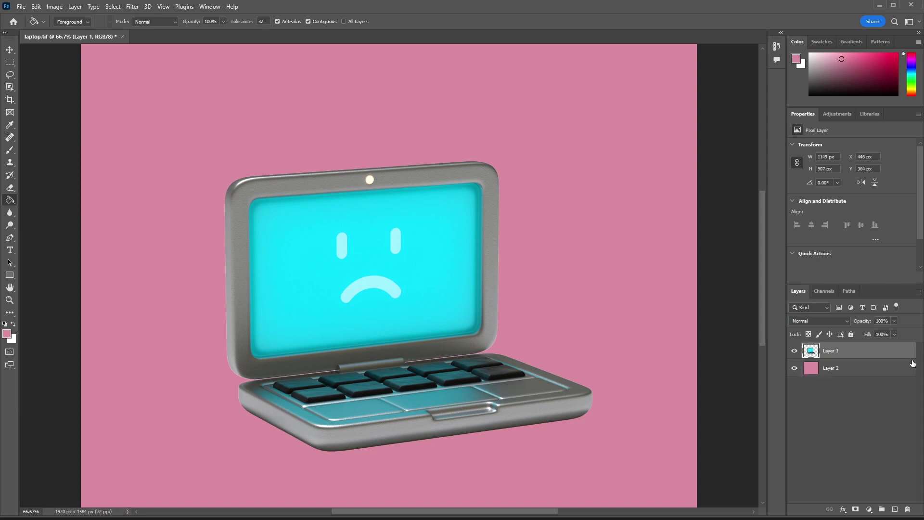
left_click(112, 6)
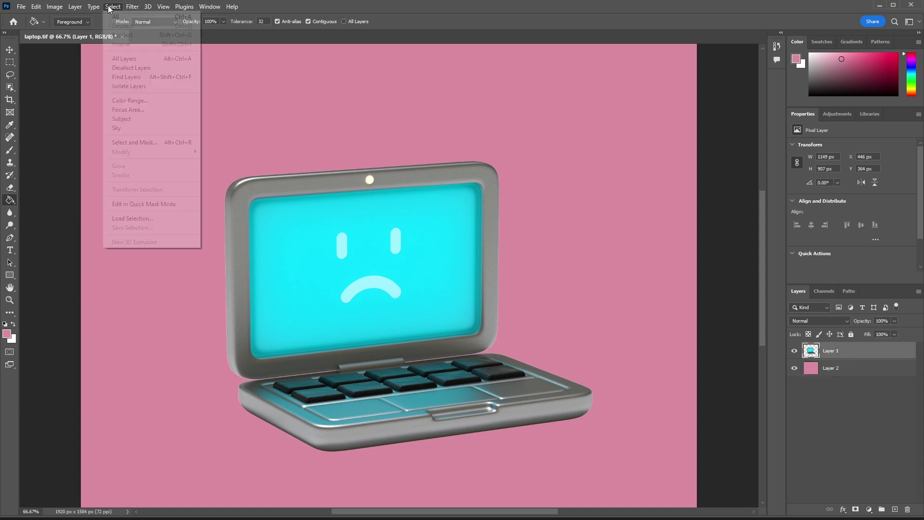
mouse_move(83, 9)
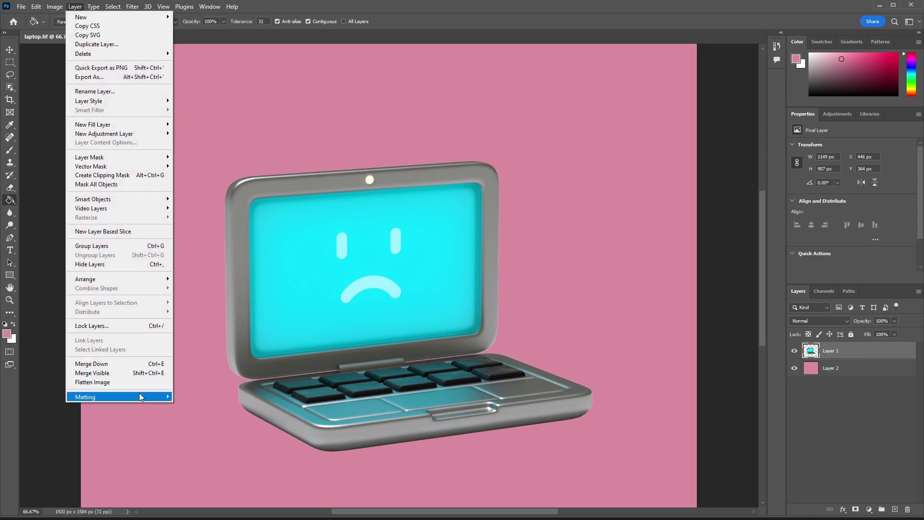
mouse_move(140, 396)
left_click(204, 406)
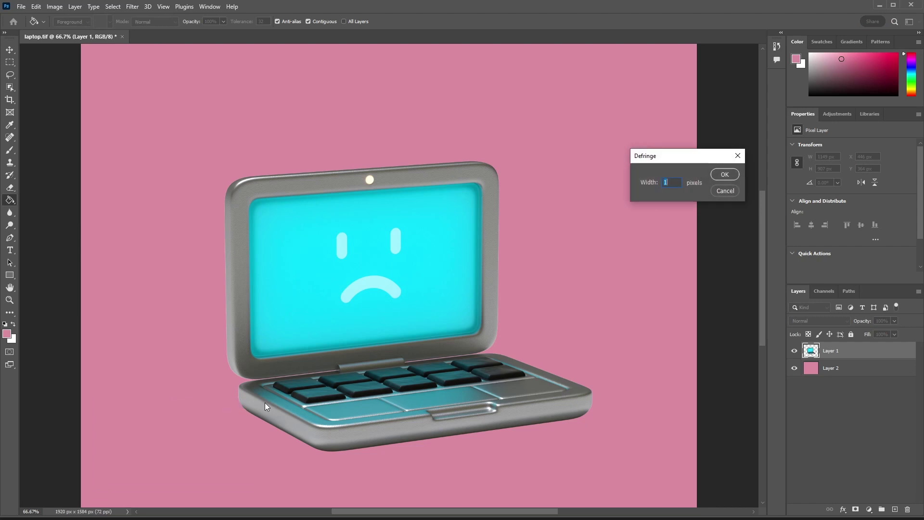
left_click(724, 175)
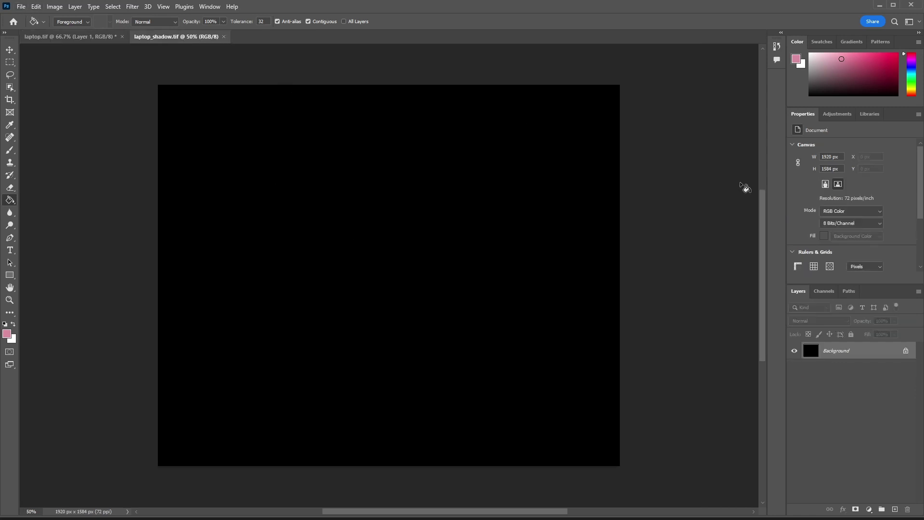
- Load the shadow render's Alpha channel as a selection, then return to the laptop.tif document
left_click(823, 292)
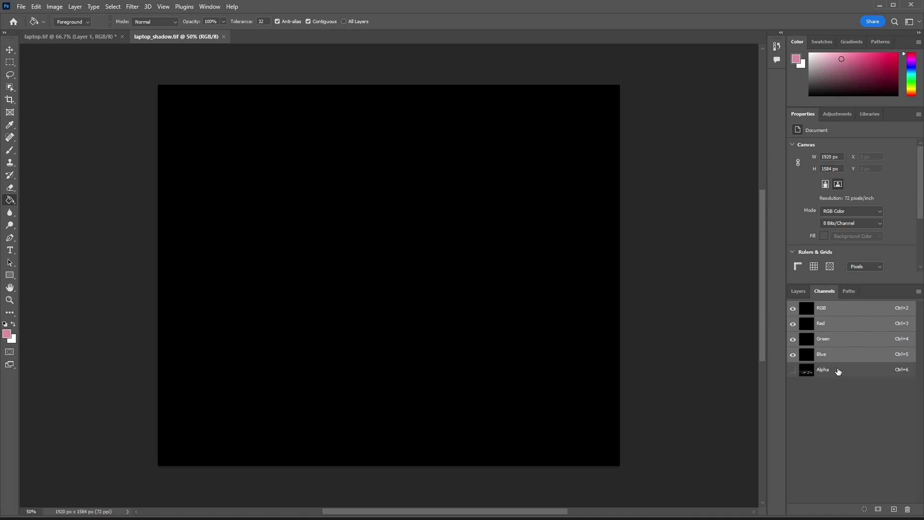
left_click(851, 372, "ctrl")
left_click(799, 292)
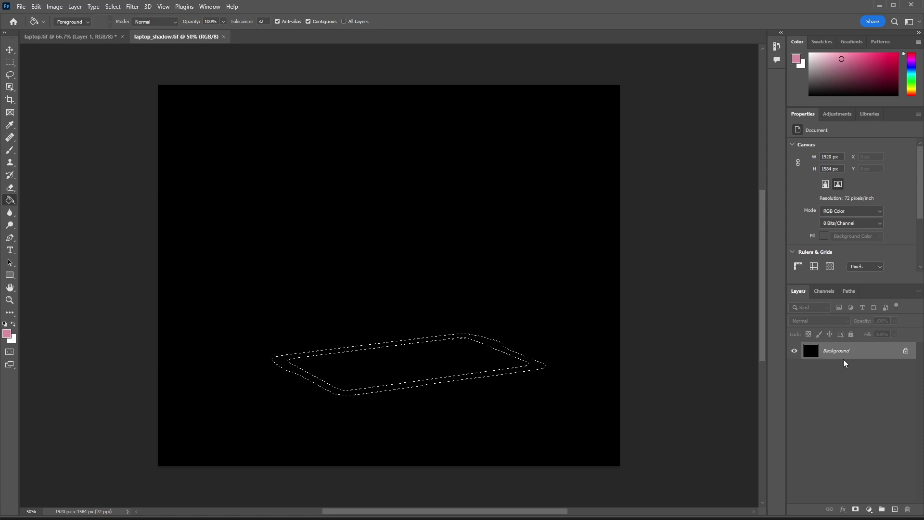
left_click(73, 37)
- Paste the shadow as Layer 3 above pink Layer 2, toggling Layer 1 and 2 visibility to check it
left_click(848, 375)
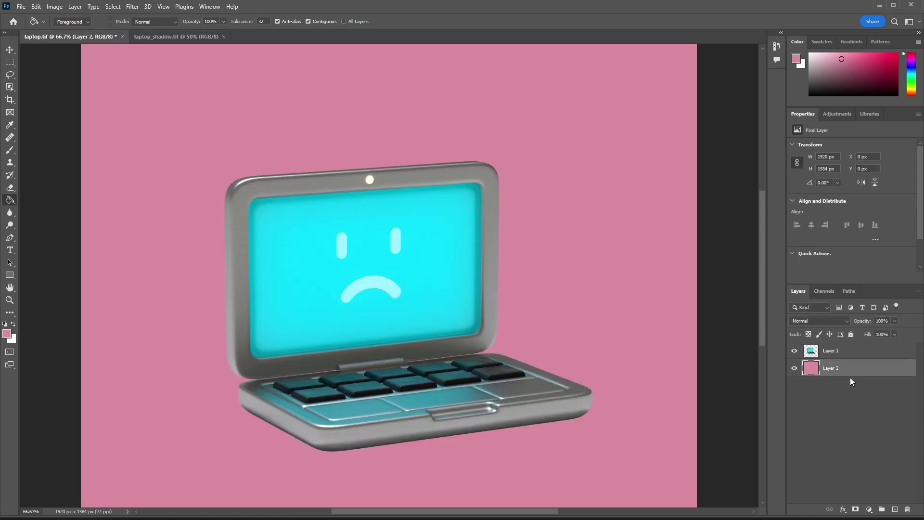
key("ctrl+v")
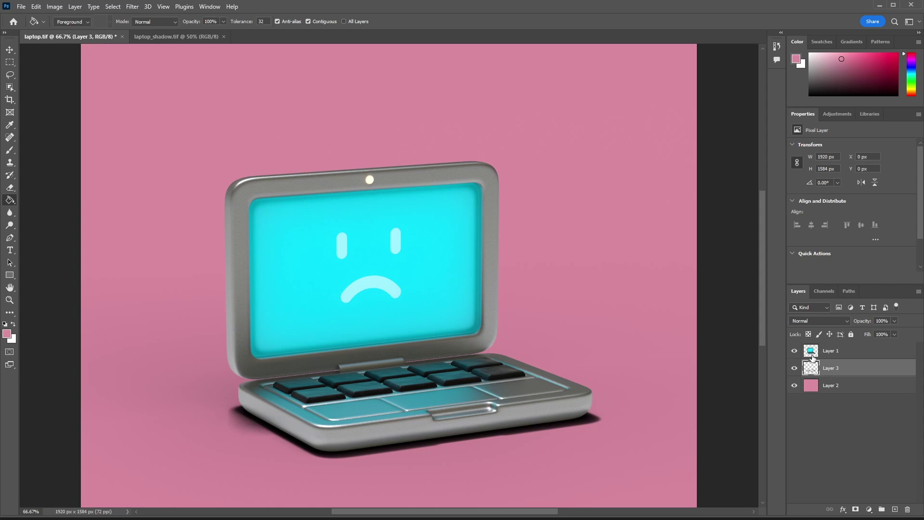
left_click(794, 351)
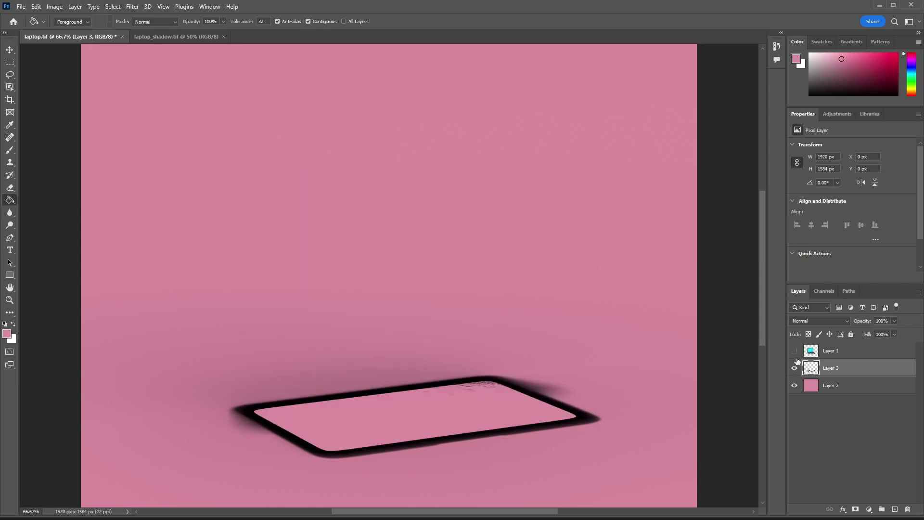
left_click(795, 386)
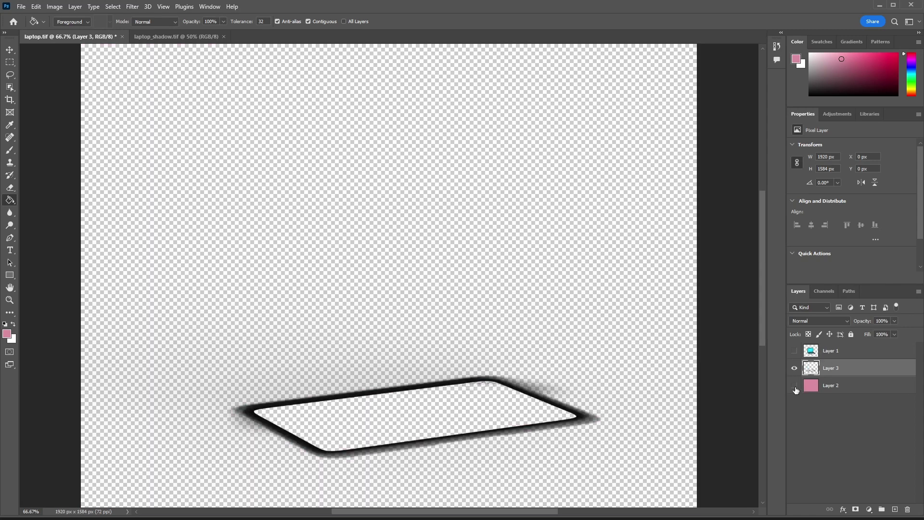
left_click(795, 385)
left_click(794, 351)
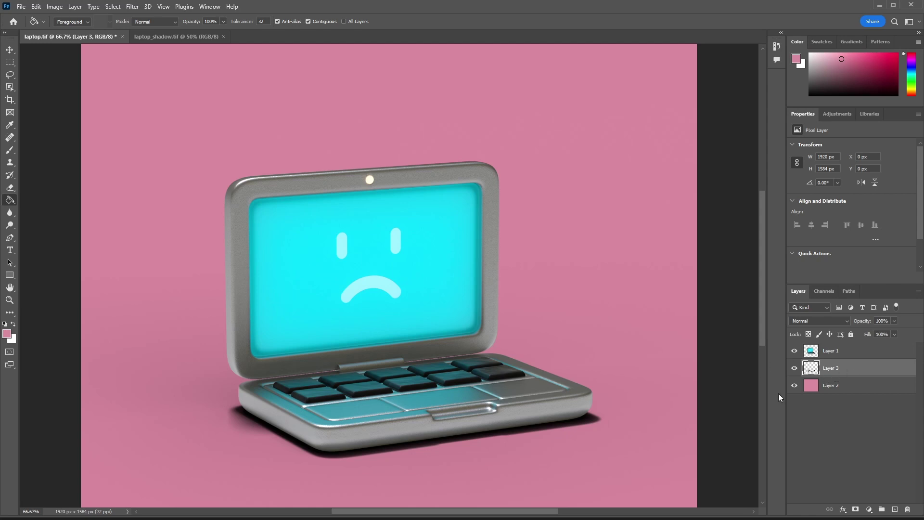
- Paint away parts of Layer 3's shadow on its mask with a 400 brush and set opacity to 86%
left_click_drag(865, 331, 869, 331)
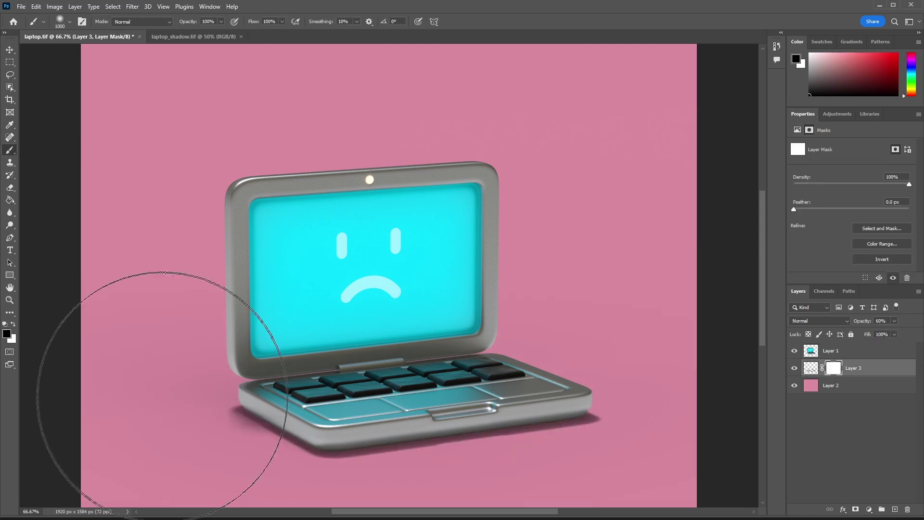
key("bracketleft")
key("bracketleft")
key("bracketleft")
key("bracketleft")
key("bracketleft")
key("bracketleft")
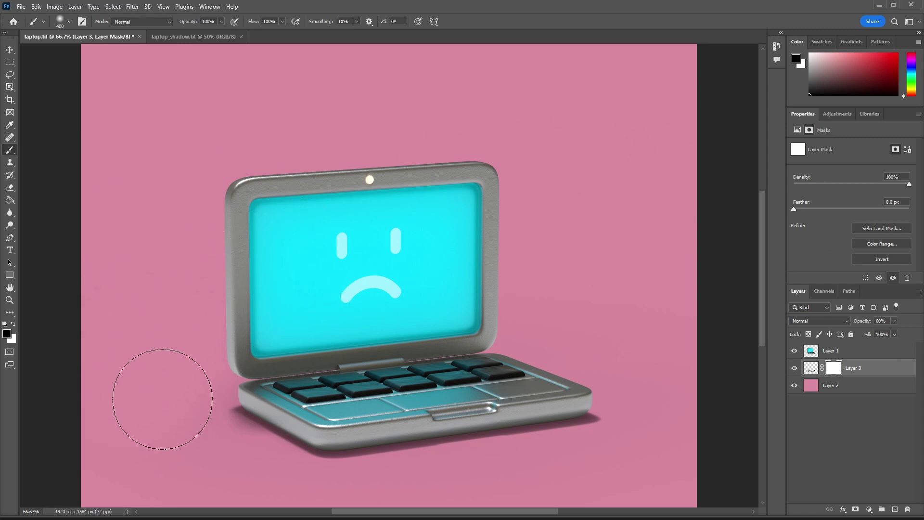
mouse_move(229, 468)
left_mouse_down()
mouse_move(268, 513)
mouse_move(206, 513)
mouse_move(186, 435)
left_mouse_up()
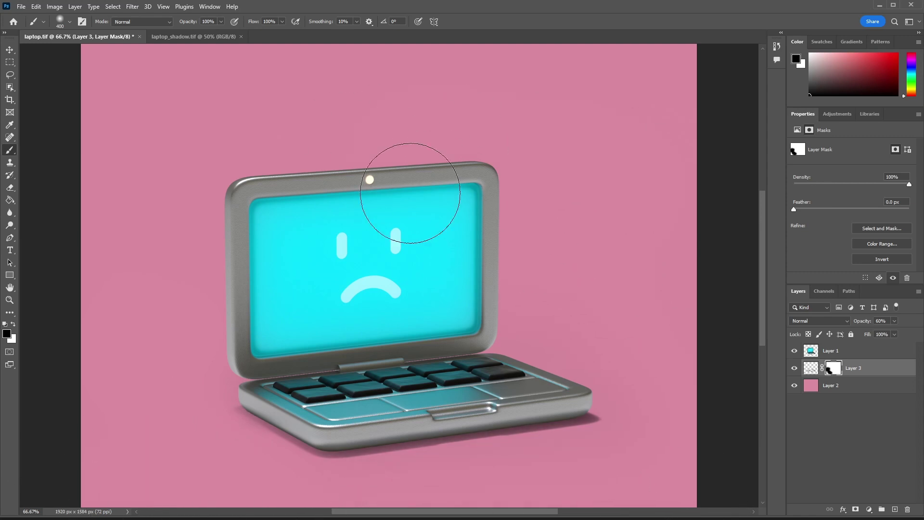
left_click_drag(239, 143, 129, 128)
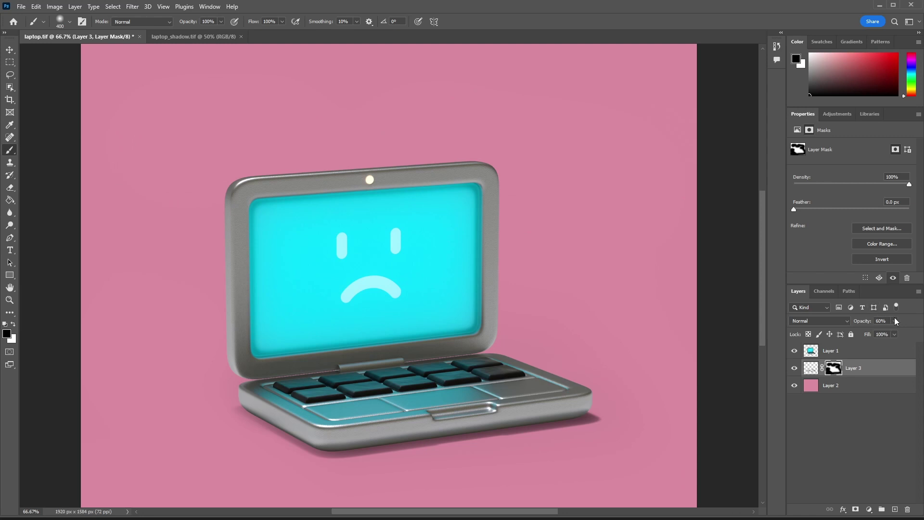
left_click_drag(895, 321, 907, 333)
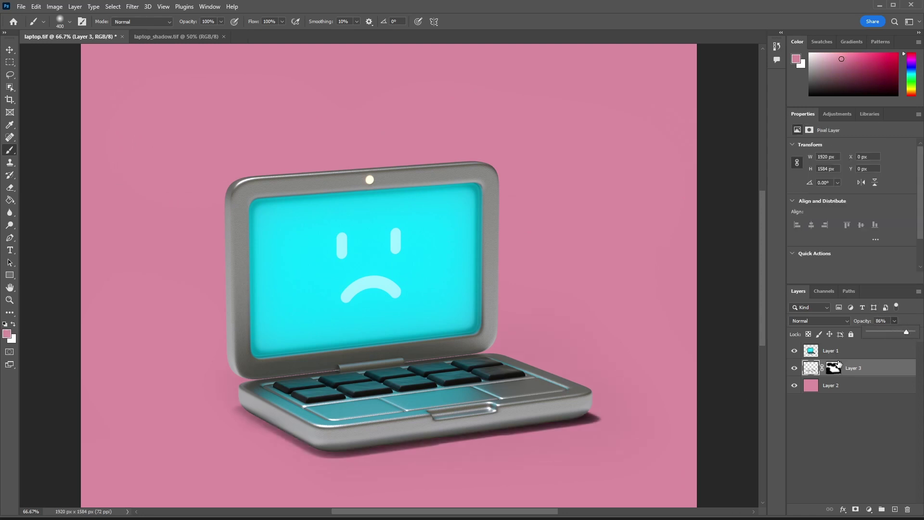
left_click(834, 368)
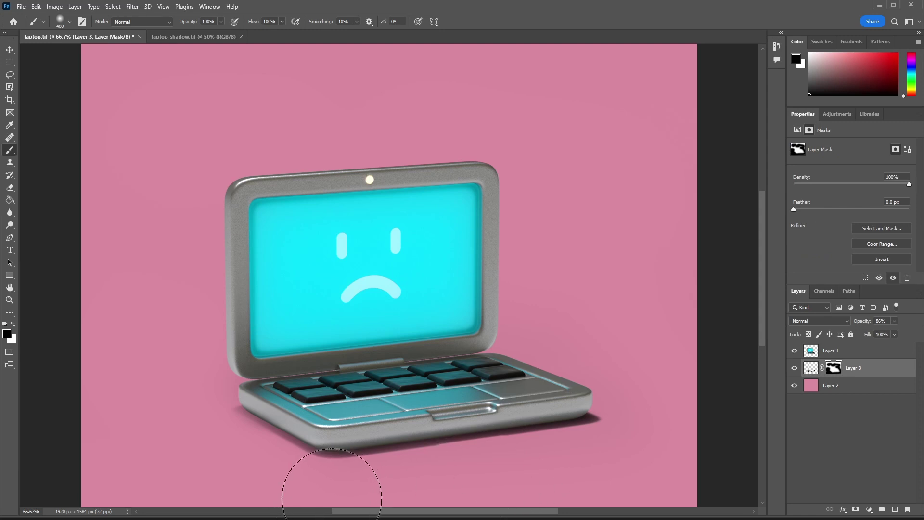
left_click_drag(309, 485, 701, 458)
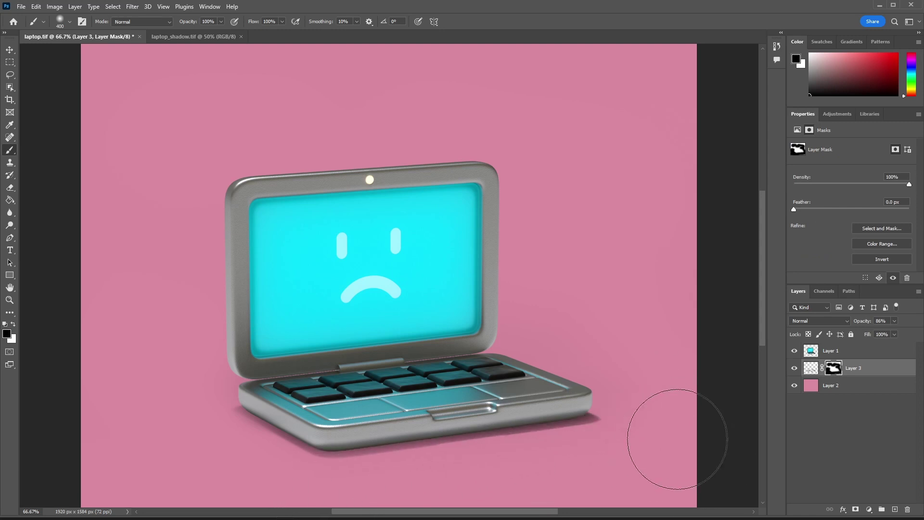
key("ctrl+minus")
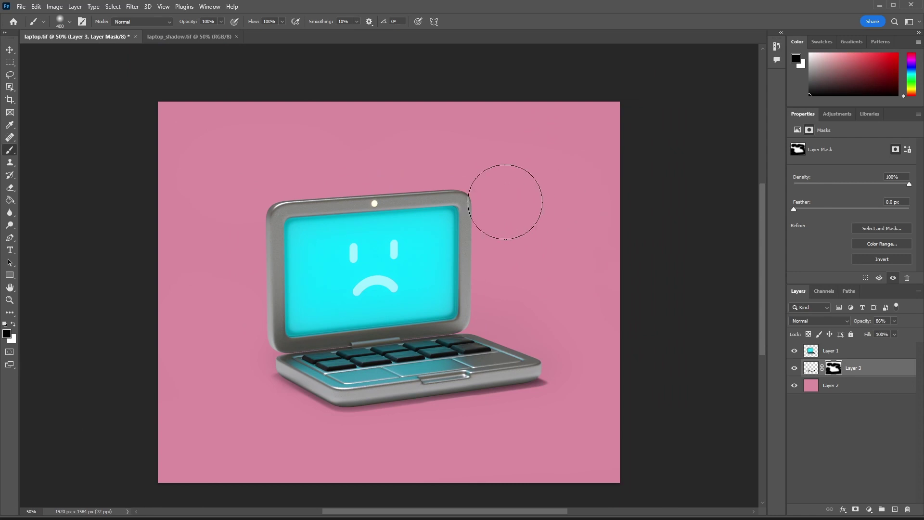
left_click(794, 352)
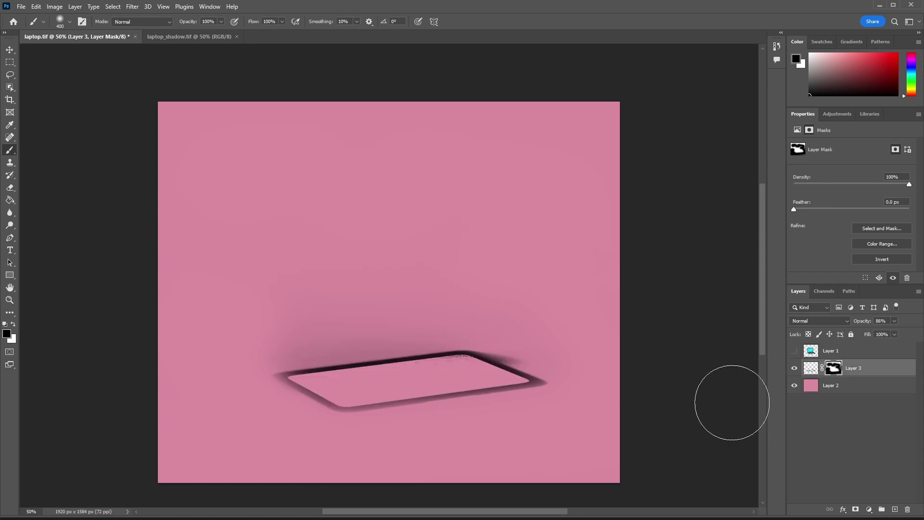
left_click(795, 385)
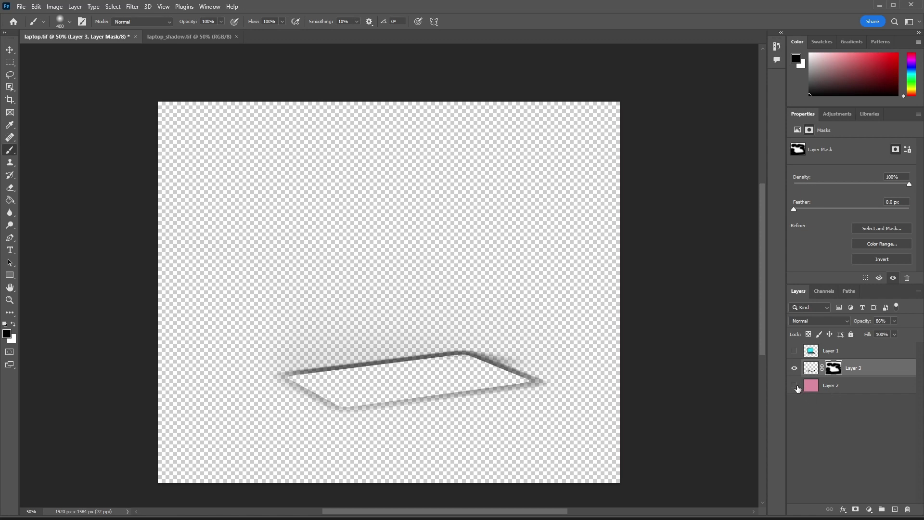
left_click(795, 385)
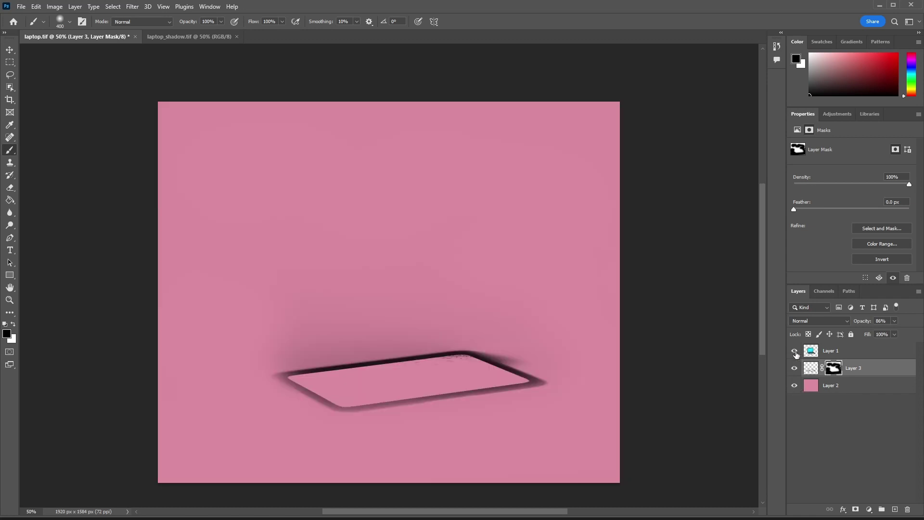
left_click(794, 351)
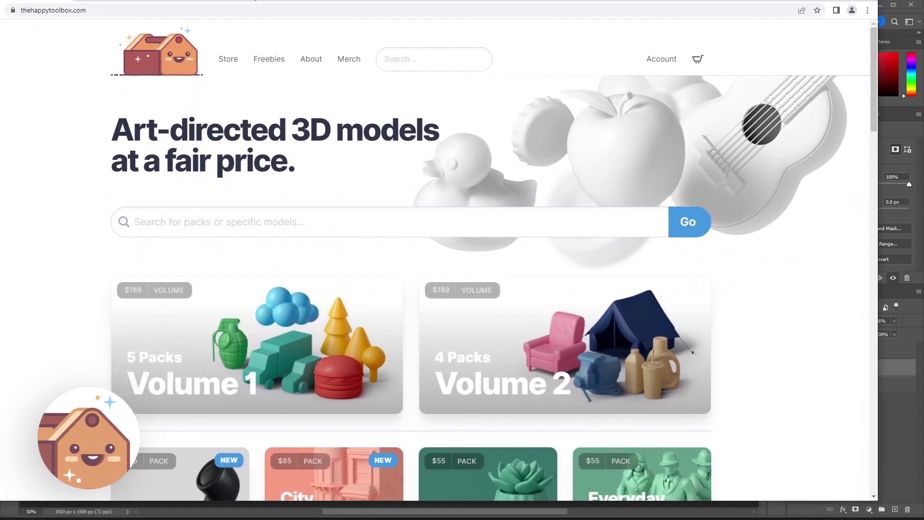
- Scroll thehappytoolbox.com down to the pack cards: Icons 1, City Buildings, Plants, Food, Household
scroll(330, 221, "down", 3)
scroll(574, 331, "down", 3)
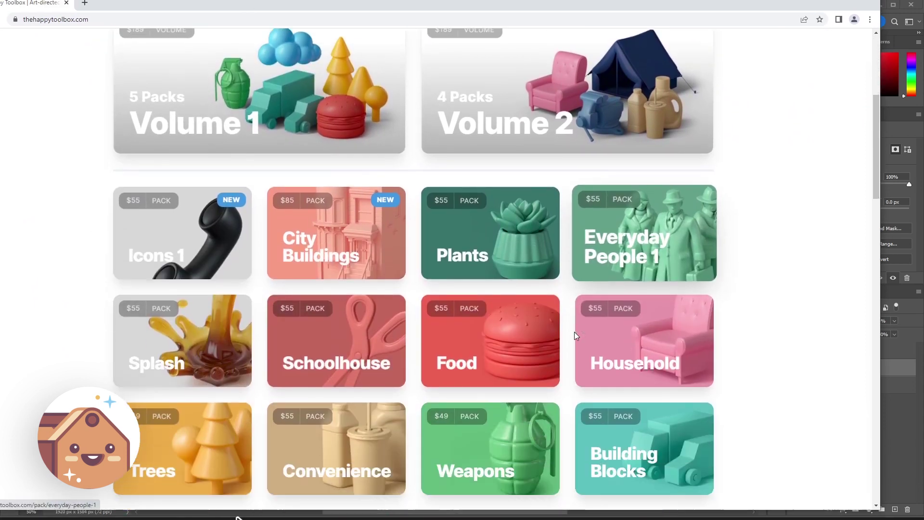
scroll(705, 342, "down", 2)
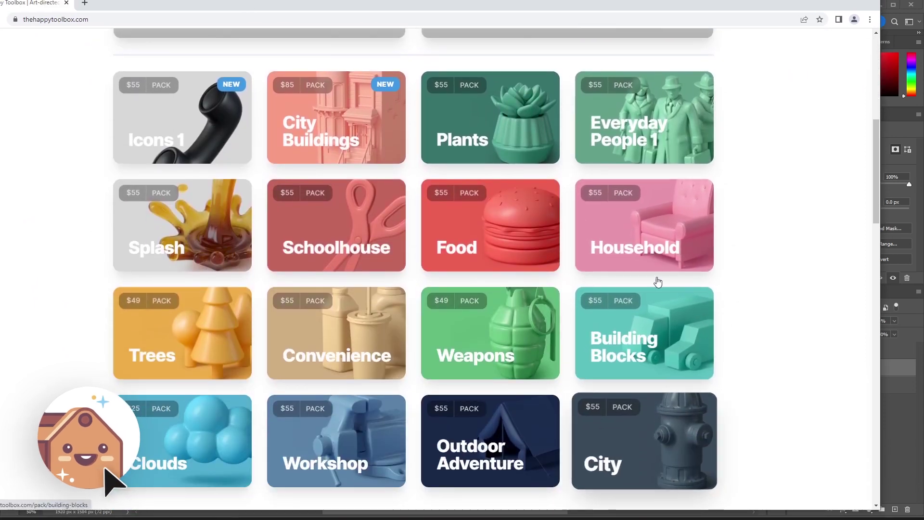